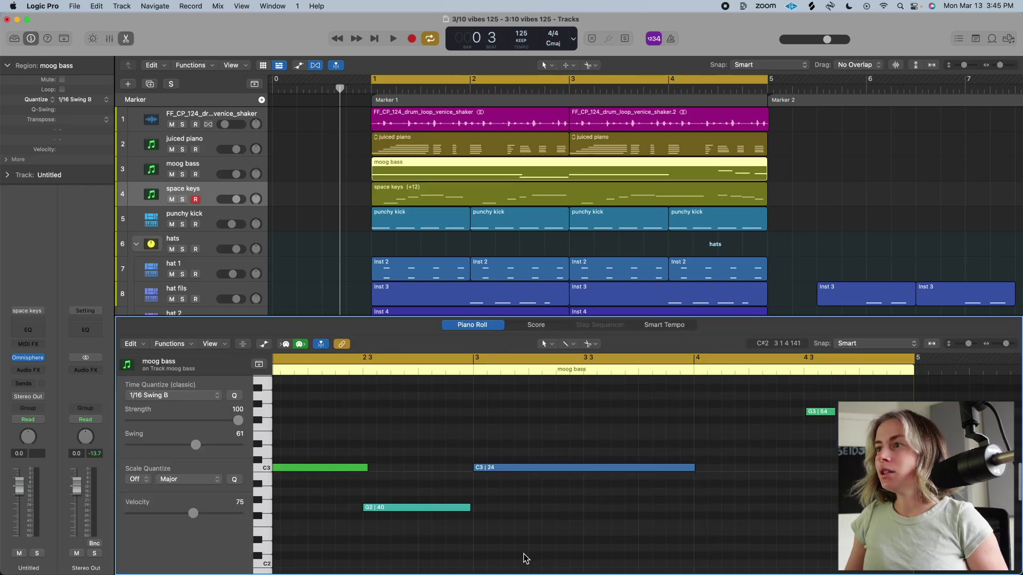
Lengthen the first C3, G2 and second C3 notes of the moog bass region together, so that G2 overlaps the C3 at bar 3.
mouse_move(537, 543)
left_mouse_down()
mouse_move(433, 468)
mouse_move(366, 442)
left_mouse_up()
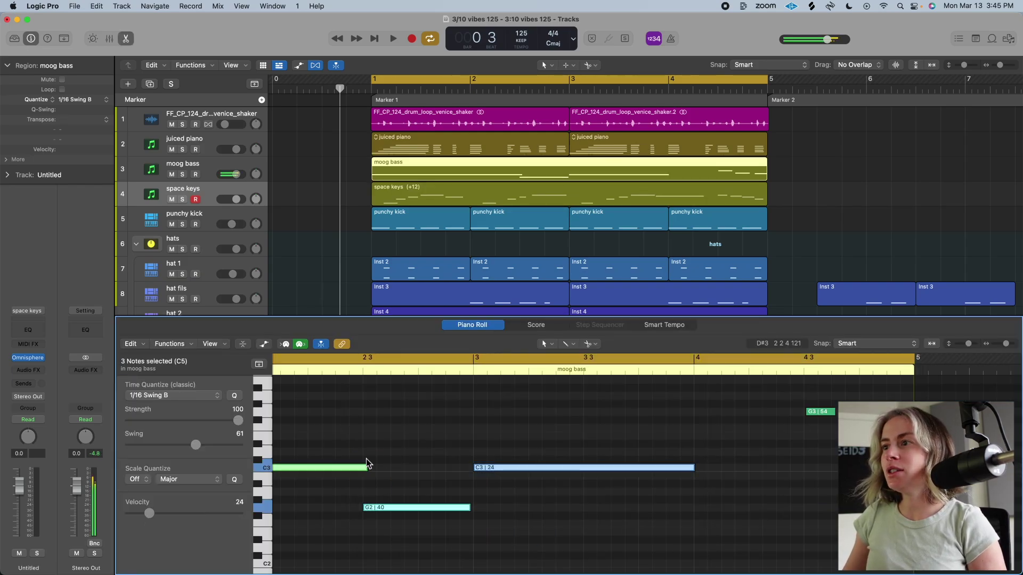
left_click_drag(471, 511, 488, 515)
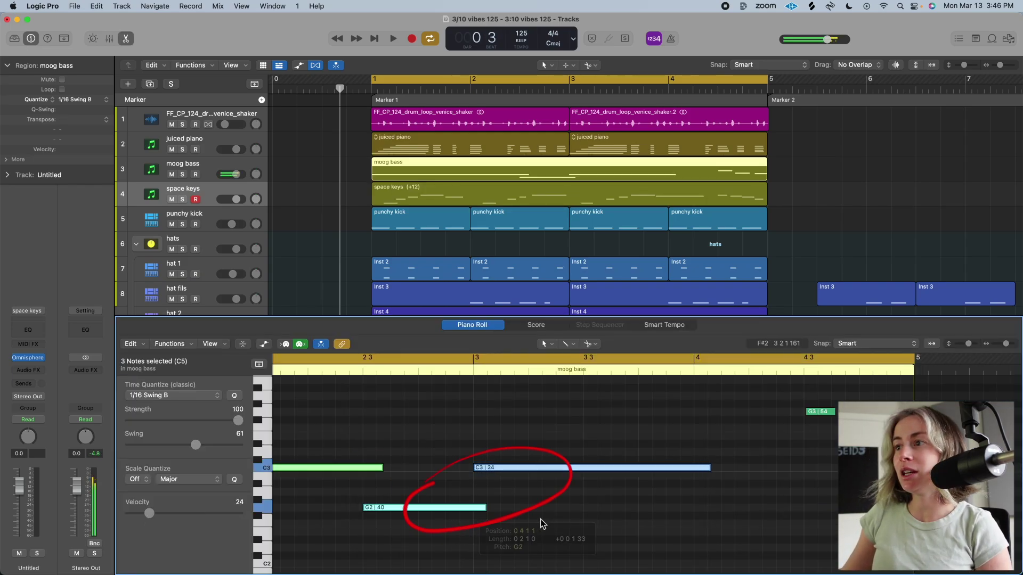
left_click(550, 528)
Enlarge the Piano Roll and trim the overlaps among the long C3, G2 and following C3 notes.
scroll(554, 479, "left", 5)
left_click_drag(606, 317, 594, 206)
scroll(644, 429, "right", 2)
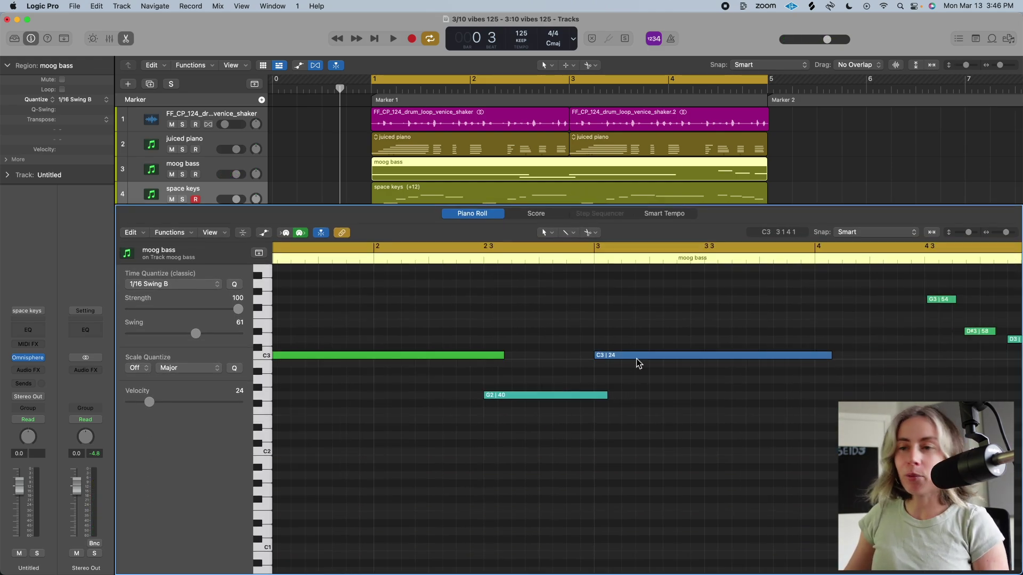
left_click_drag(632, 417, 429, 341)
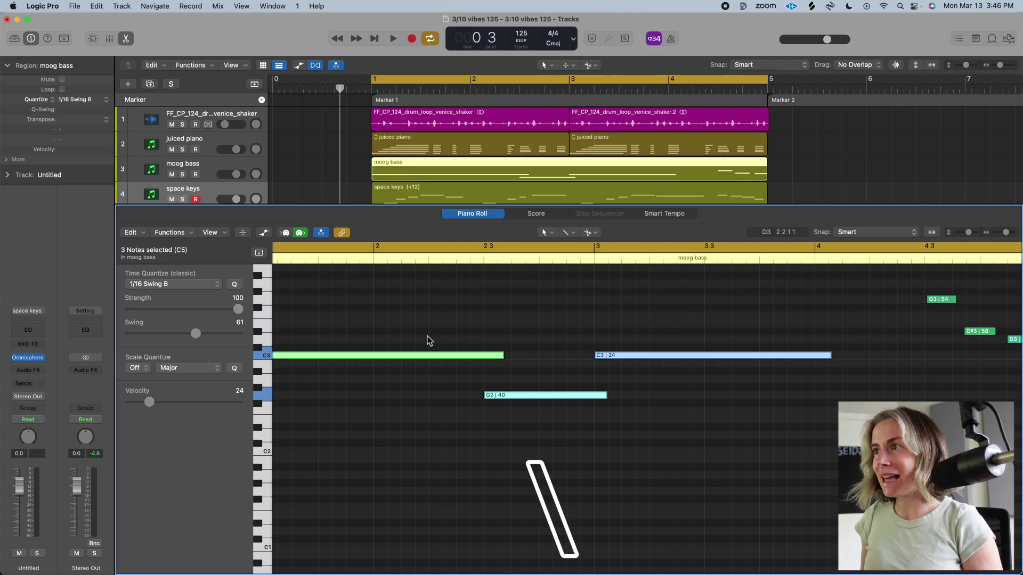
key("backslash")
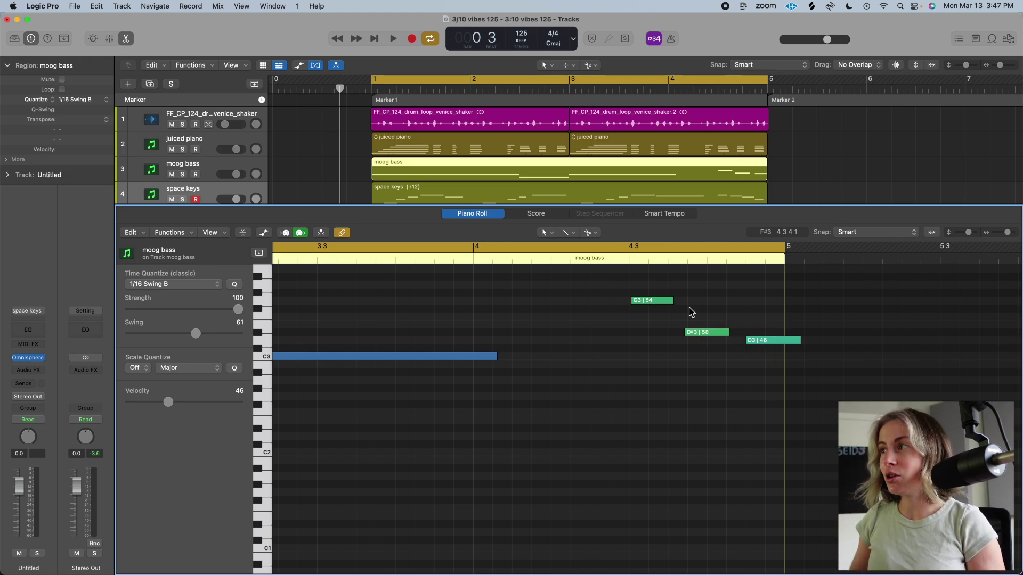
Force legato on the last three moog bass notes, G3, D#3 and D3, so each one meets the next.
left_click_drag(755, 352, 641, 286)
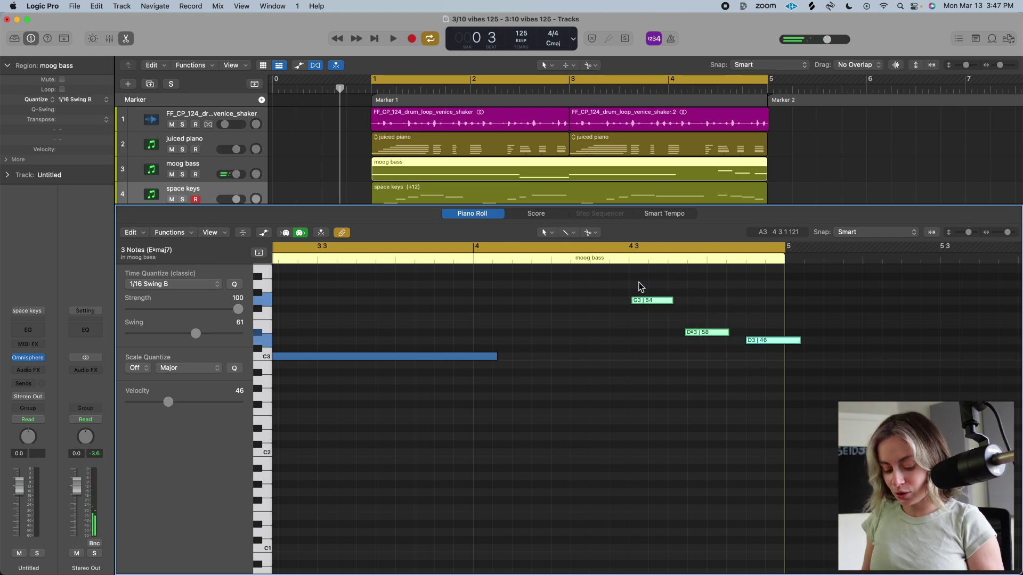
key("shift+backslash")
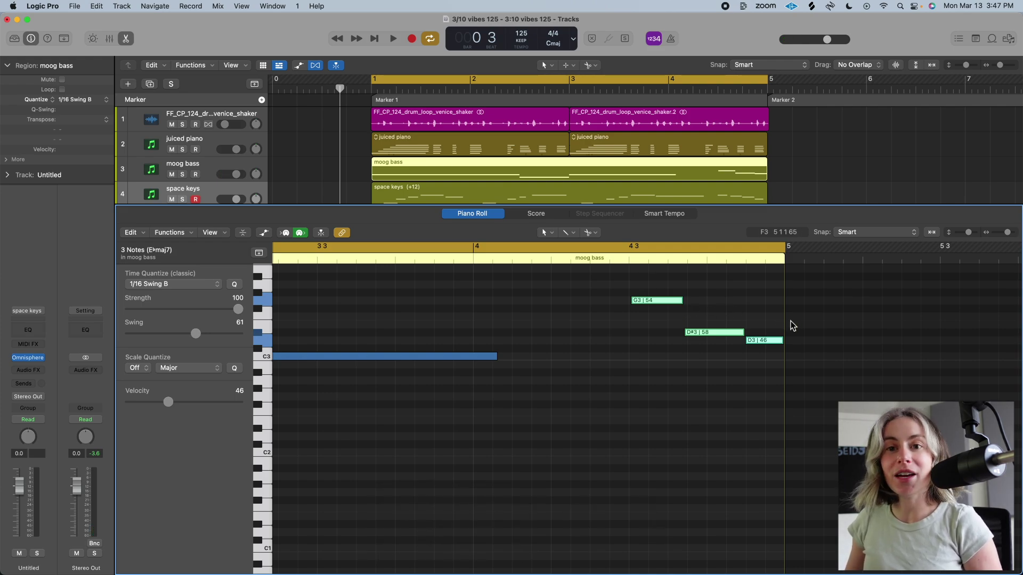
Show both juiced piano regions in the Piano Roll and select only the lowest note of every chord.
key("e")
left_click(228, 137)
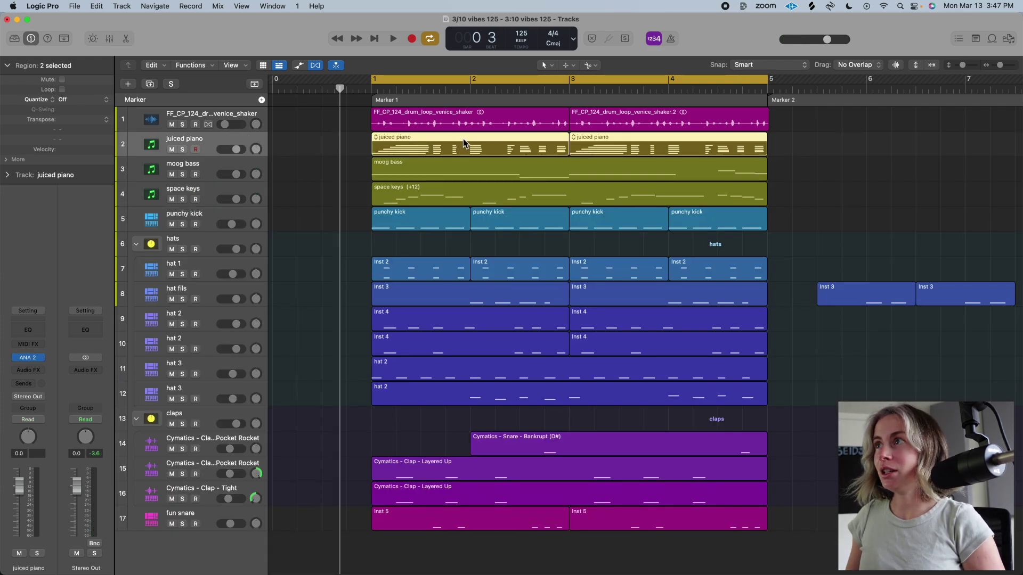
key("e")
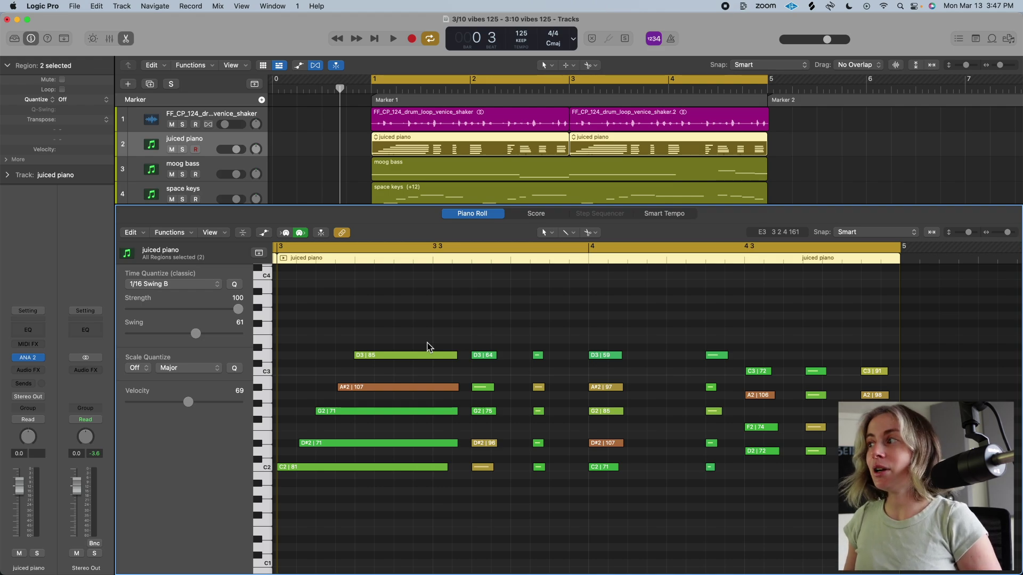
scroll(410, 338, "left", 2)
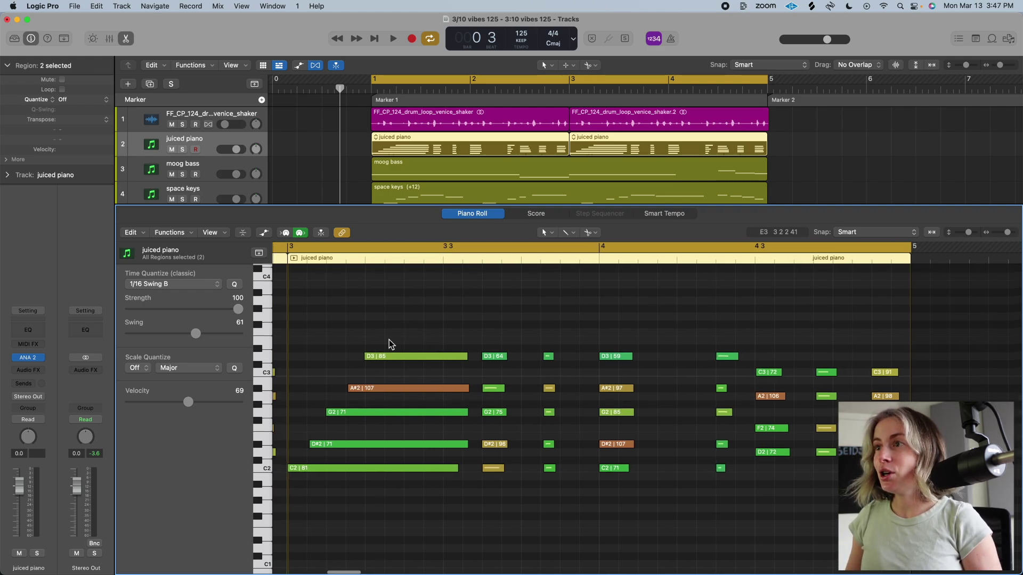
key("super+a")
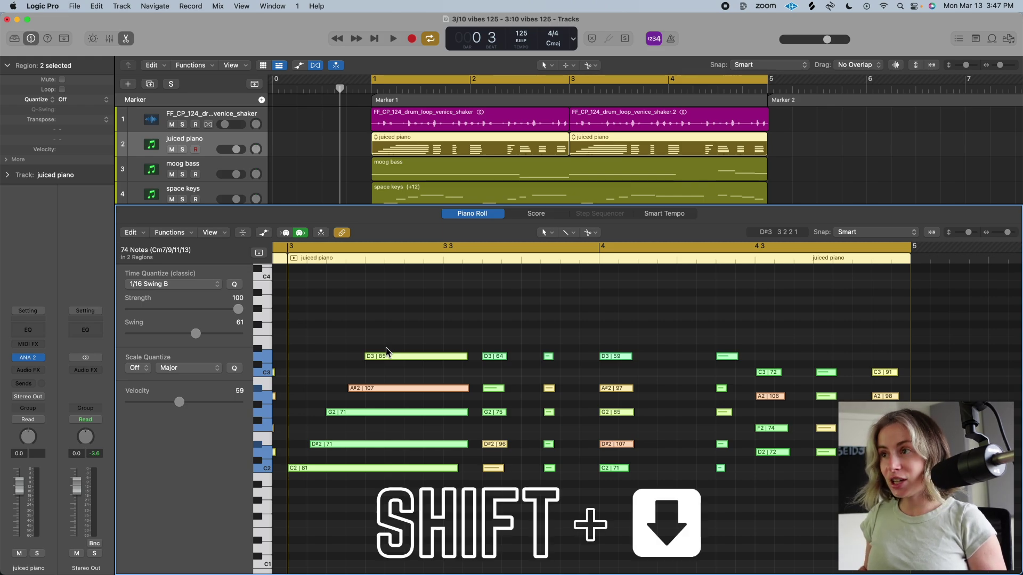
key("shift+Down")
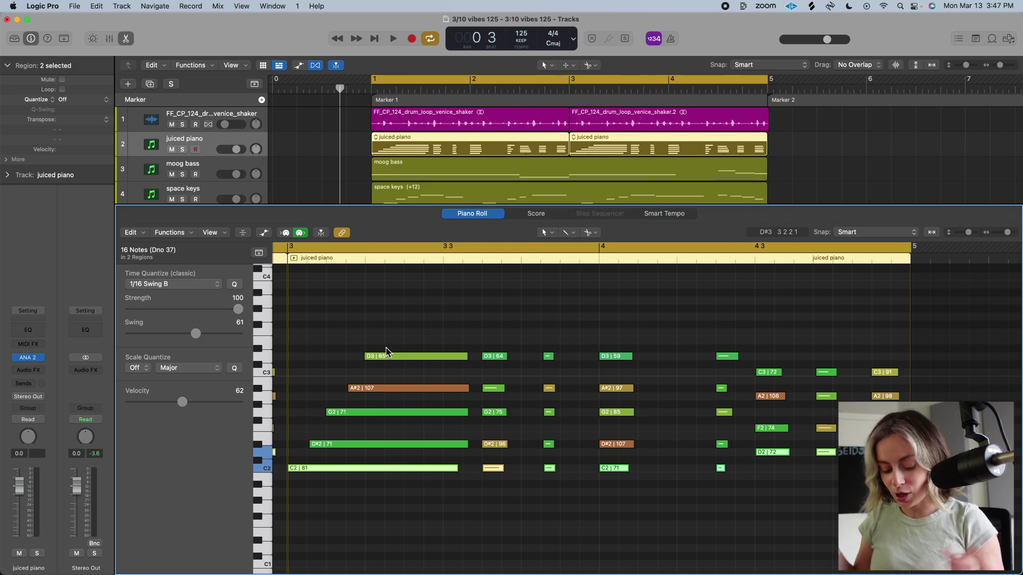
Select the highest note of every juiced piano chord and invert the selection to get all the other notes.
key("shift+Up")
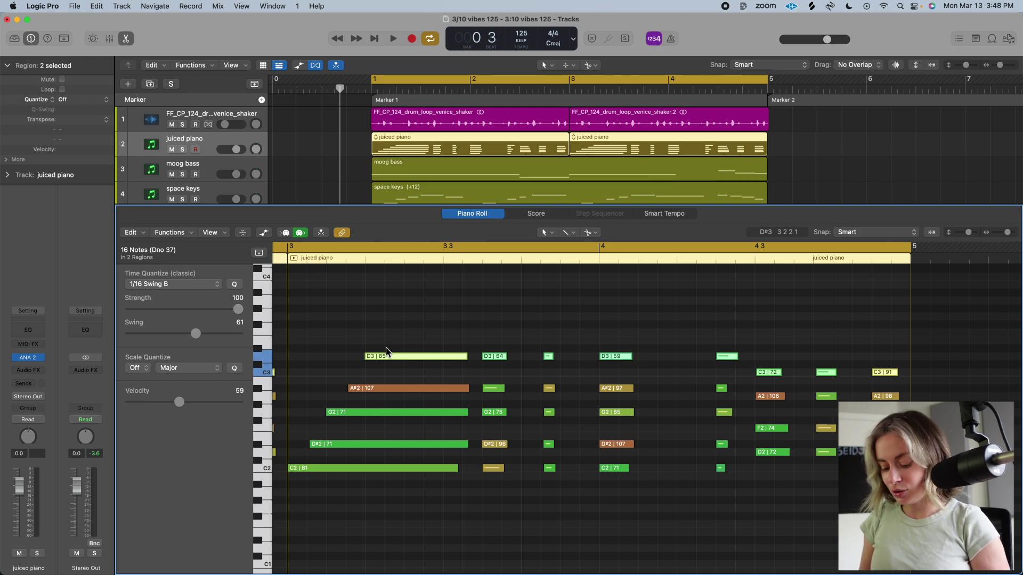
key("shift+i")
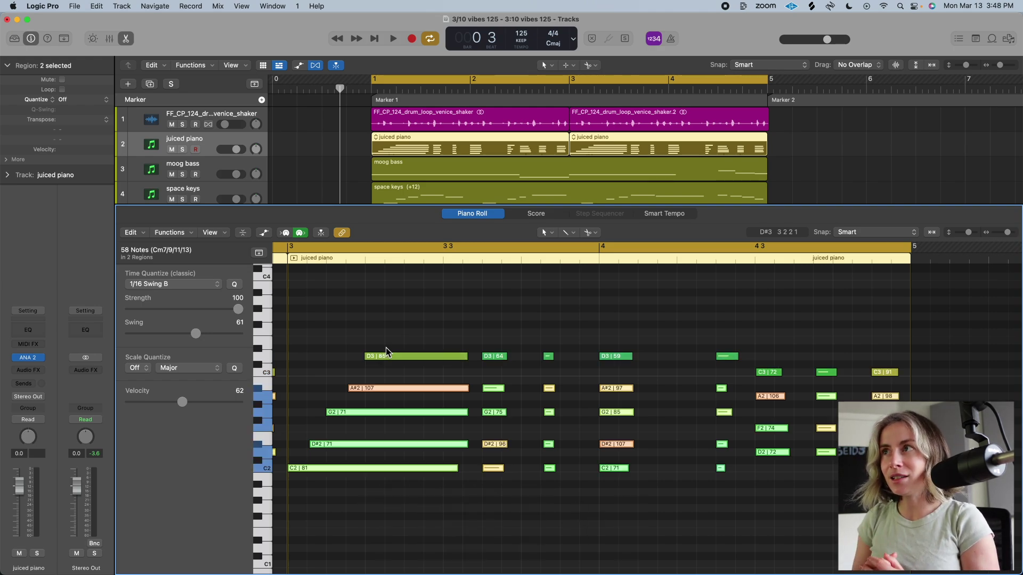
Close the Piano Roll, select the first punchy kick region and invert the selection to all the other regions.
key("p")
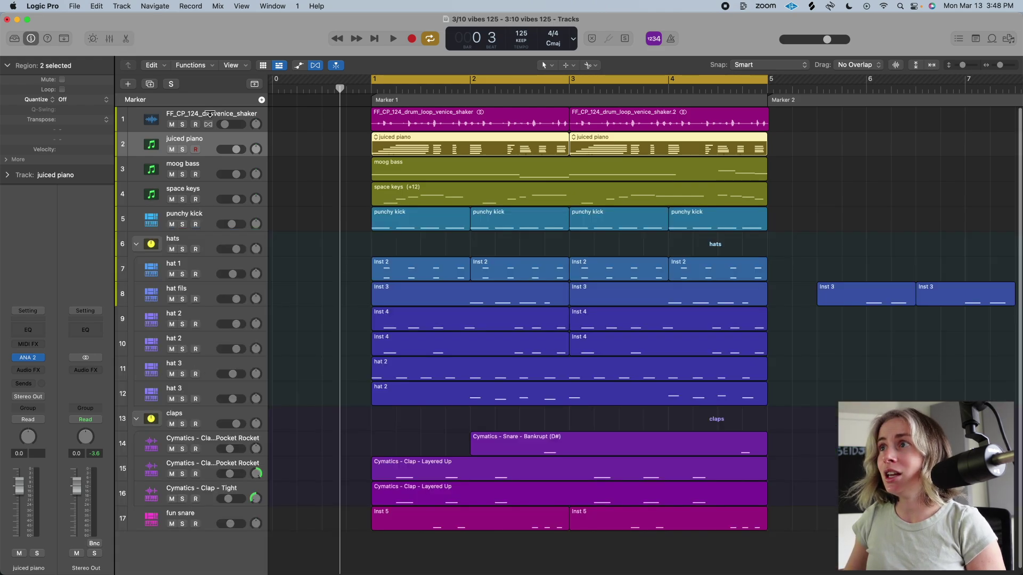
left_click(348, 177)
left_click(448, 224)
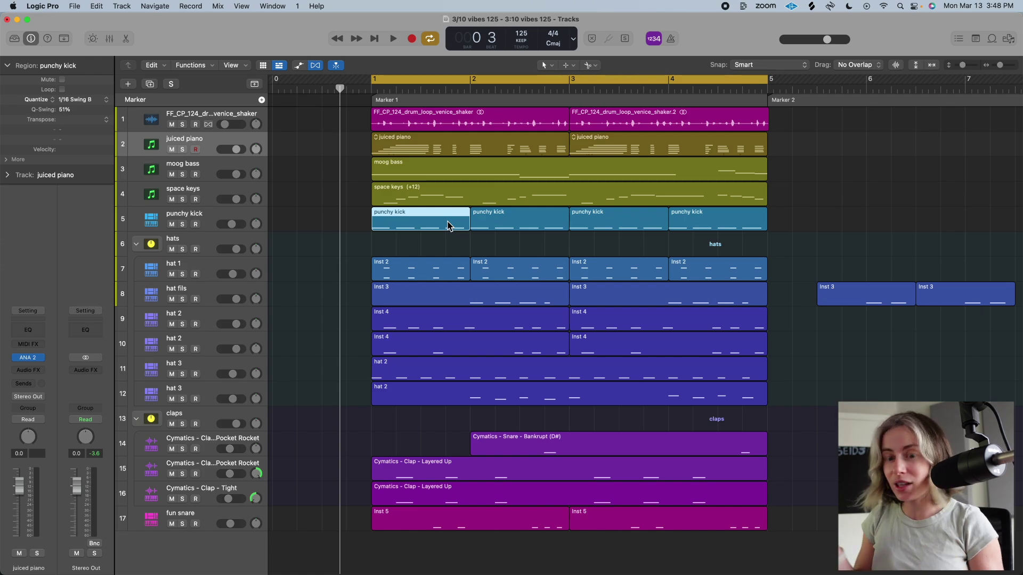
key("shift+i")
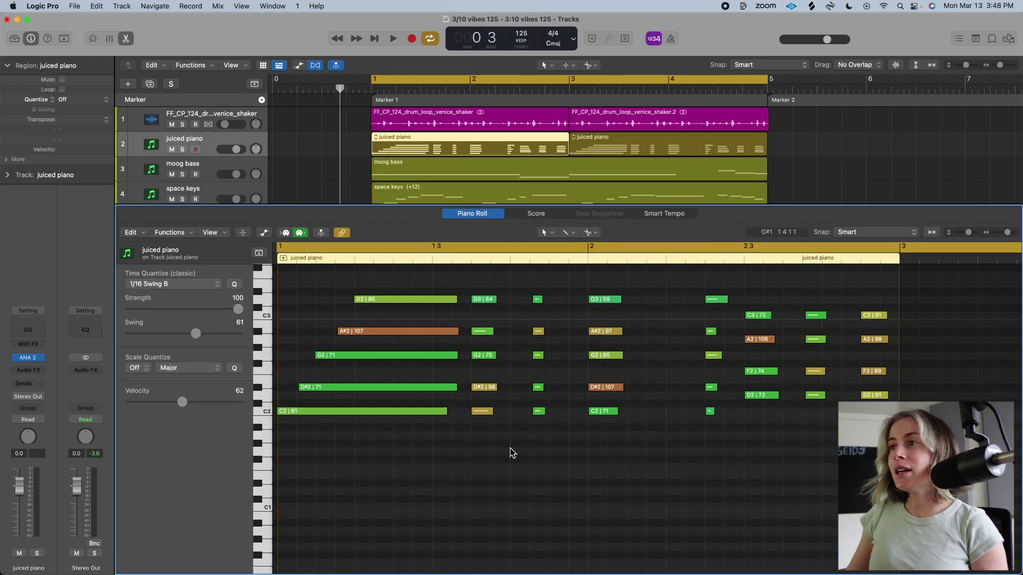
In the first juiced piano region, select everything following the short D3 before bar 2, and repeat from the D3 at bar 2.
left_click(537, 300)
mouse_move(537, 304)
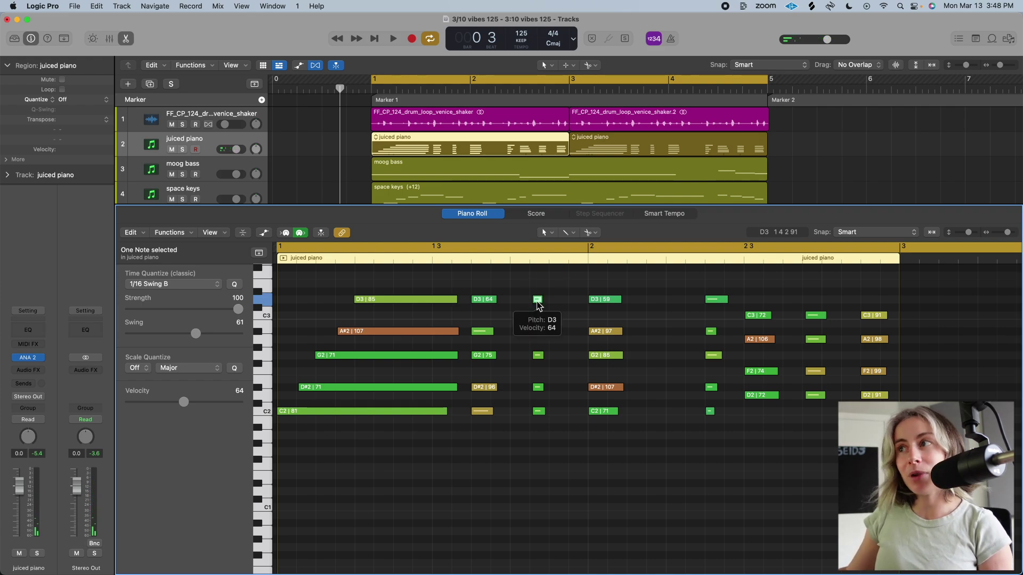
key("shift+f")
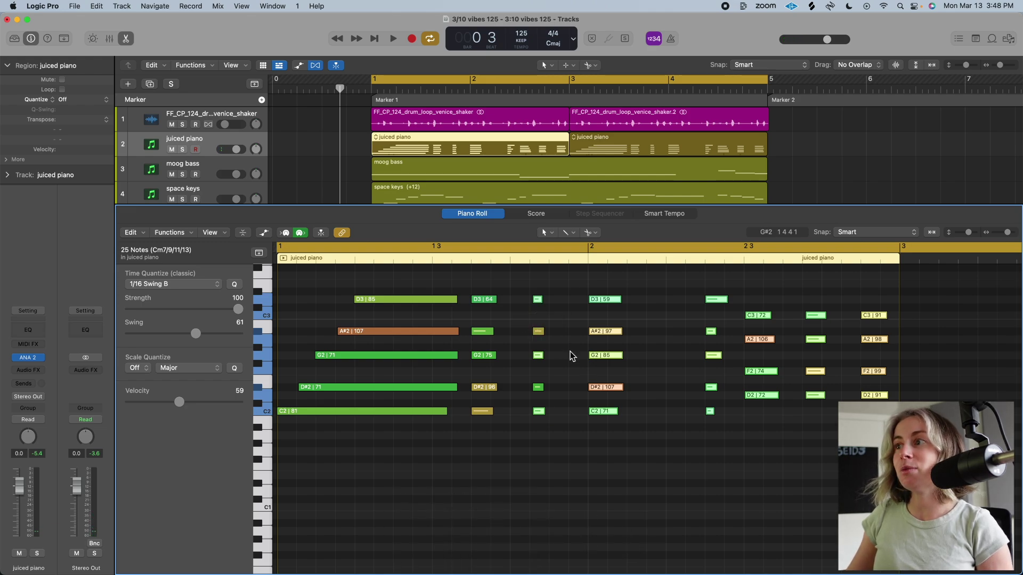
left_click(602, 300)
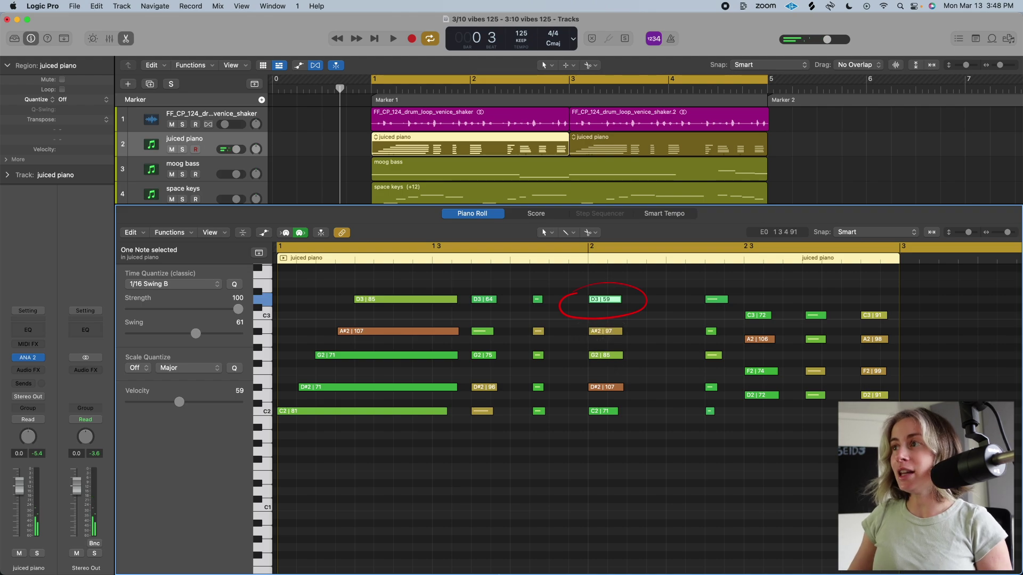
key("shift+f")
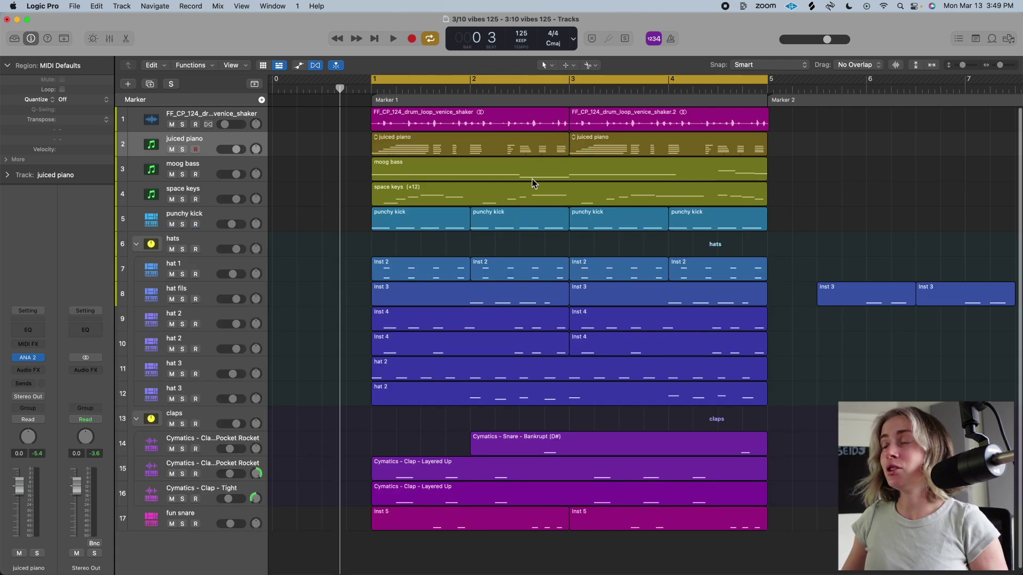
Select the second punchy kick region together with all regions that follow it in the arrangement.
left_click(514, 224)
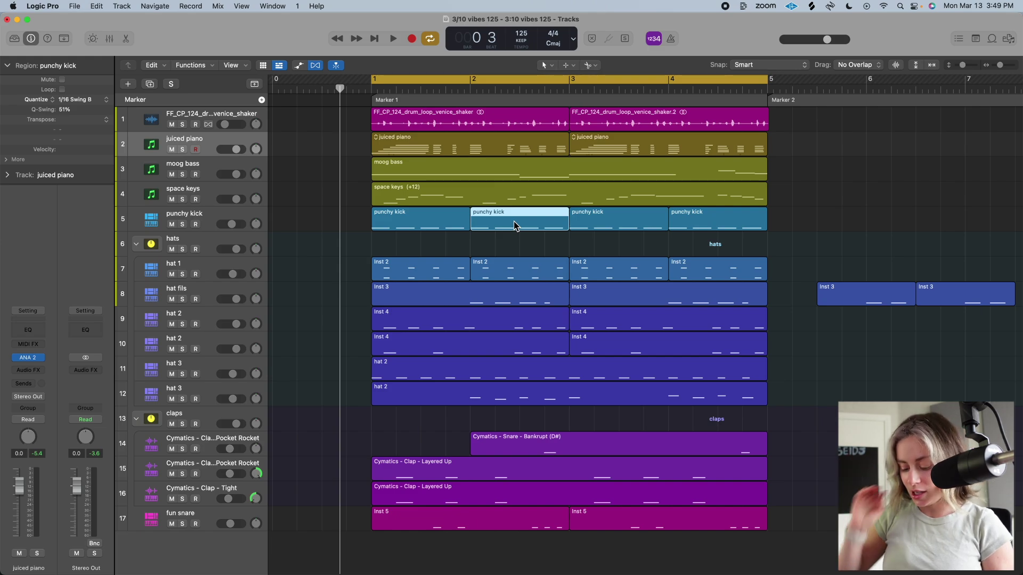
key("shift+f")
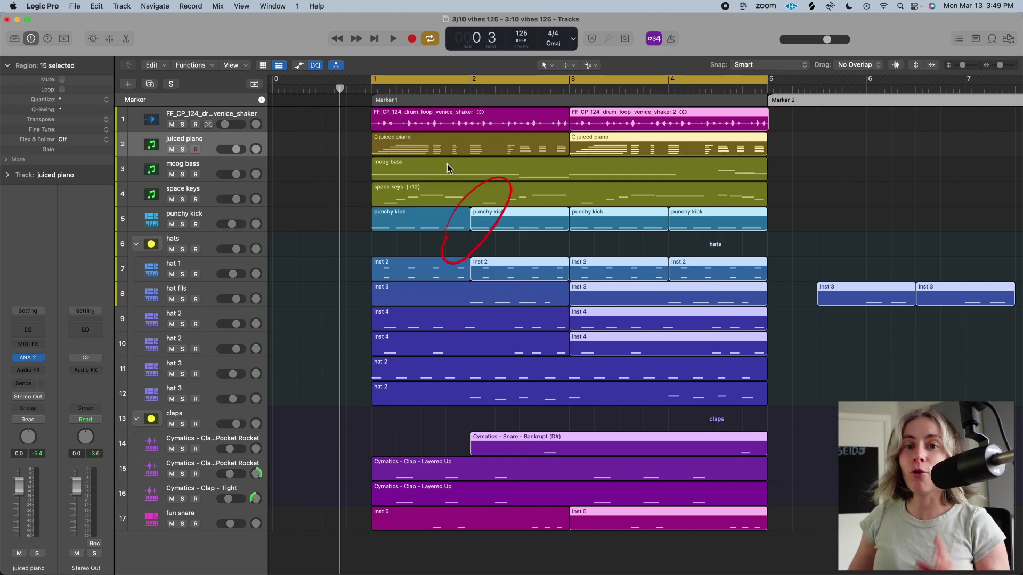
Open the first juiced piano region and select its second G2 note plus all following notes of the same pitch.
double_click(447, 145)
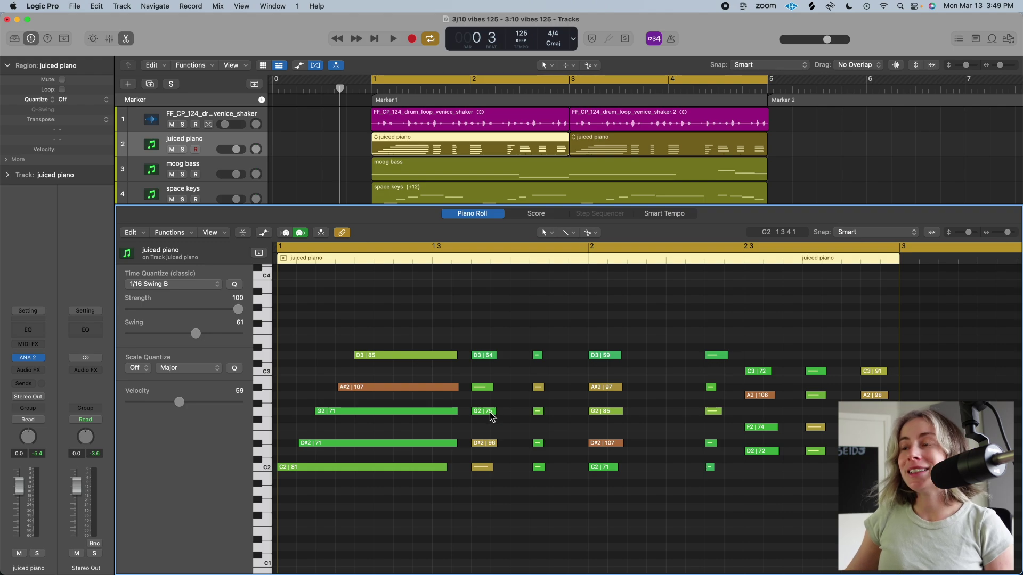
left_click(489, 414)
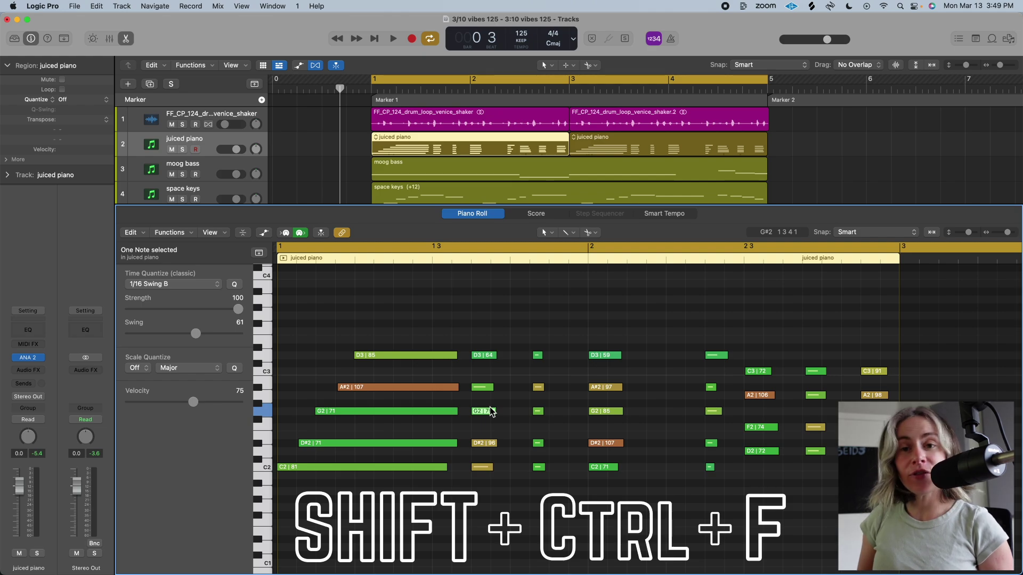
key("ctrl+shift+f")
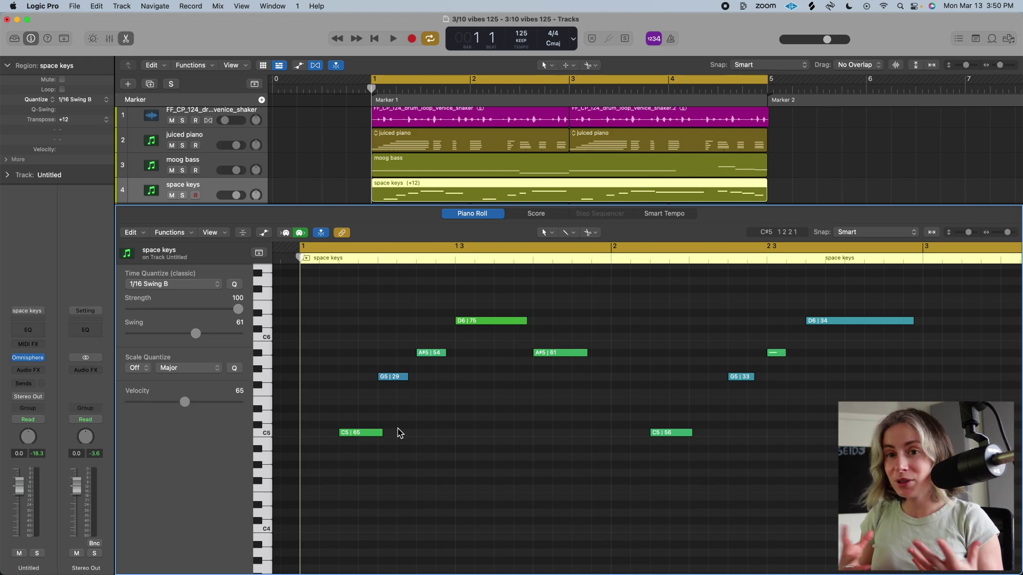
Select all C5 notes in the space keys region and set them to the same velocity of 92.
left_click(361, 432)
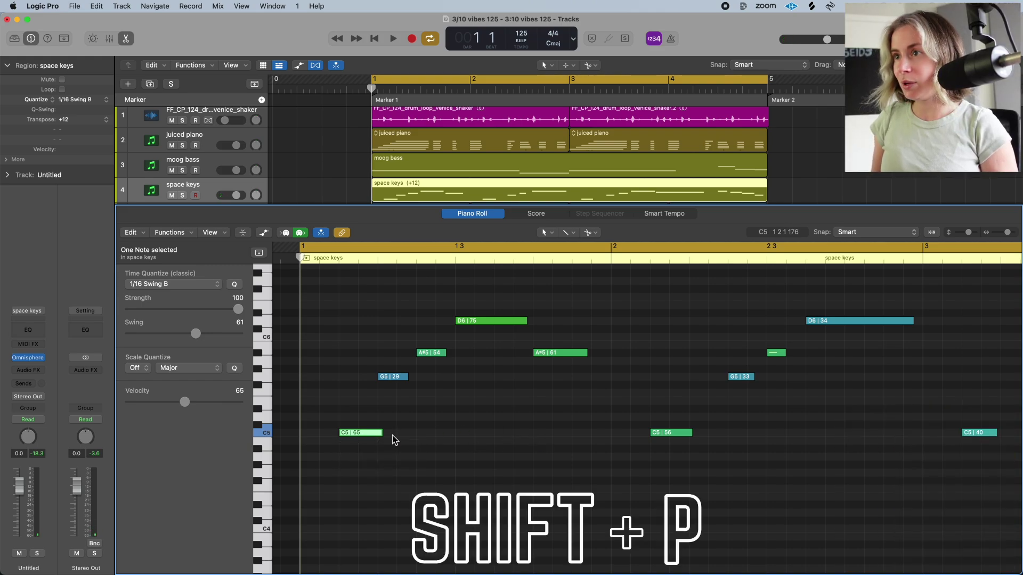
key("shift+p")
scroll(392, 437, "right", 2)
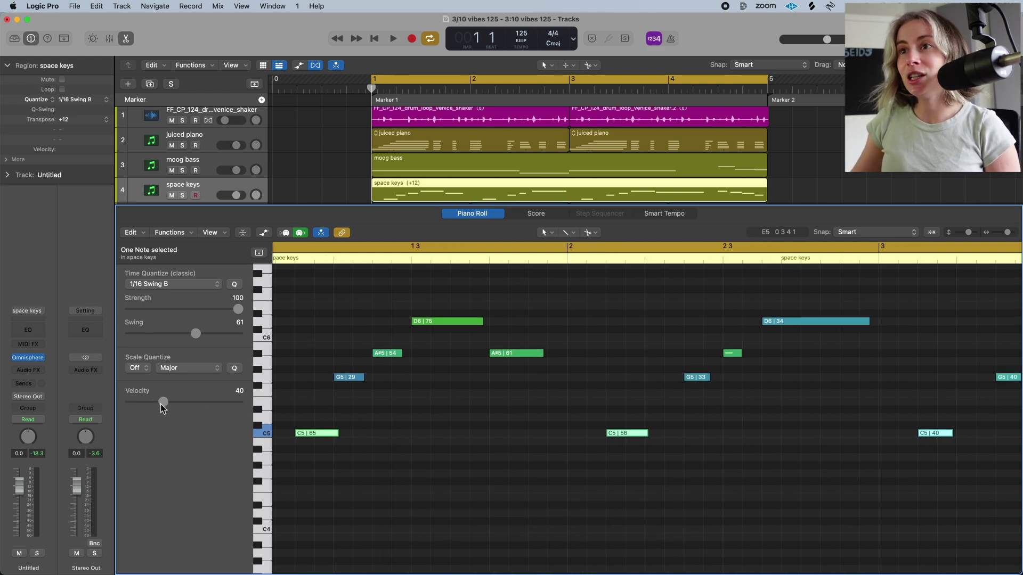
scroll(520, 424, "left", 1)
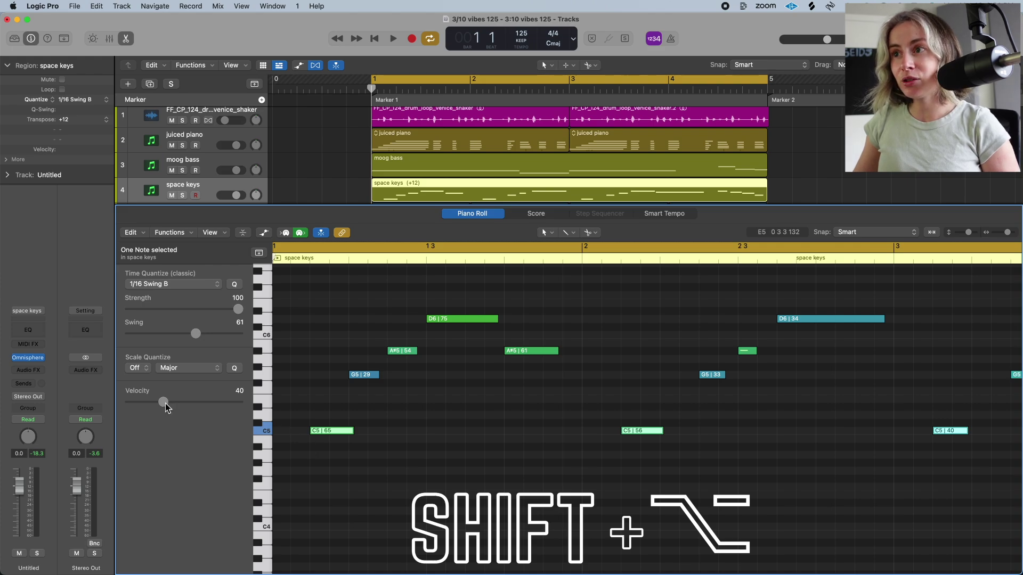
left_click_drag(165, 404, 207, 404)
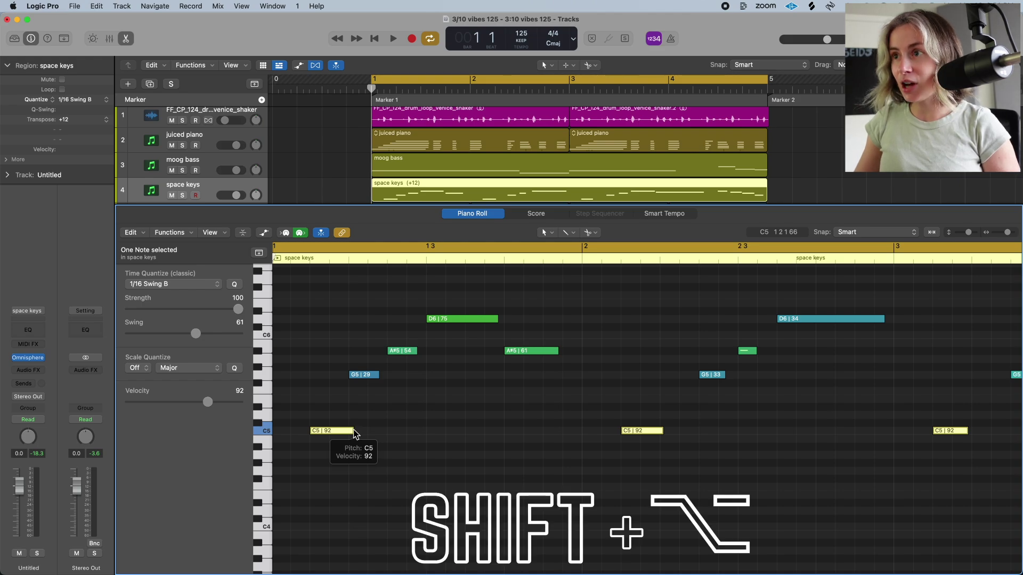
Shorten all the selected C5 notes slightly and deselect them.
left_click_drag(353, 431, 347, 431)
scroll(892, 457, "right", 3)
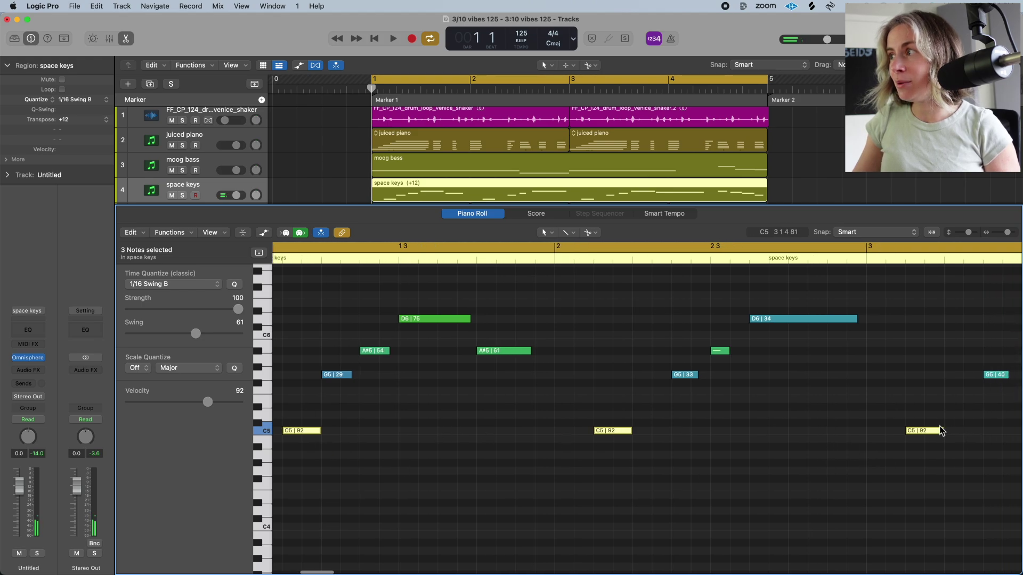
left_click(467, 447)
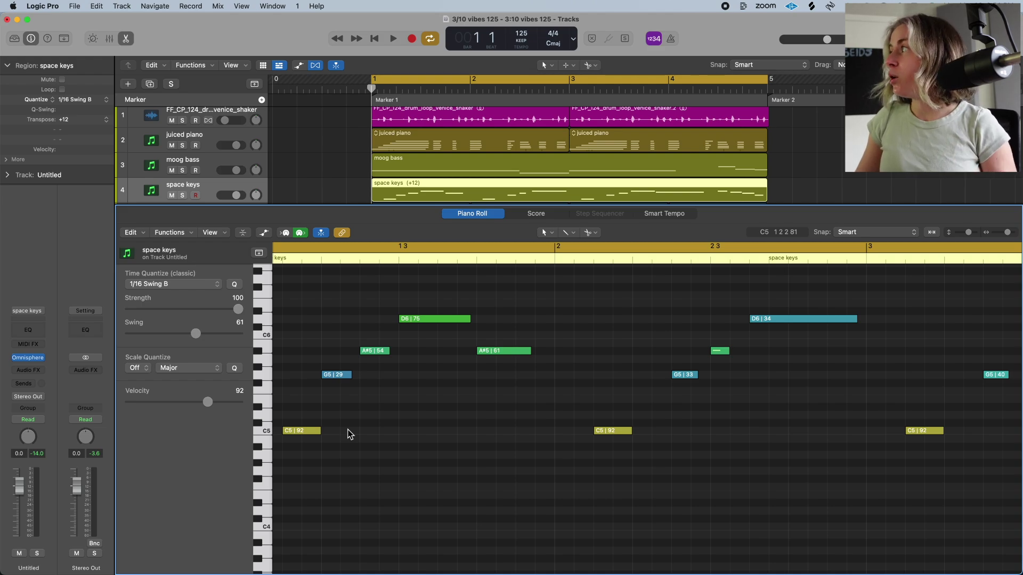
Select all space keys notes that share the first C5 note's color, and clear the selection.
left_click(318, 431)
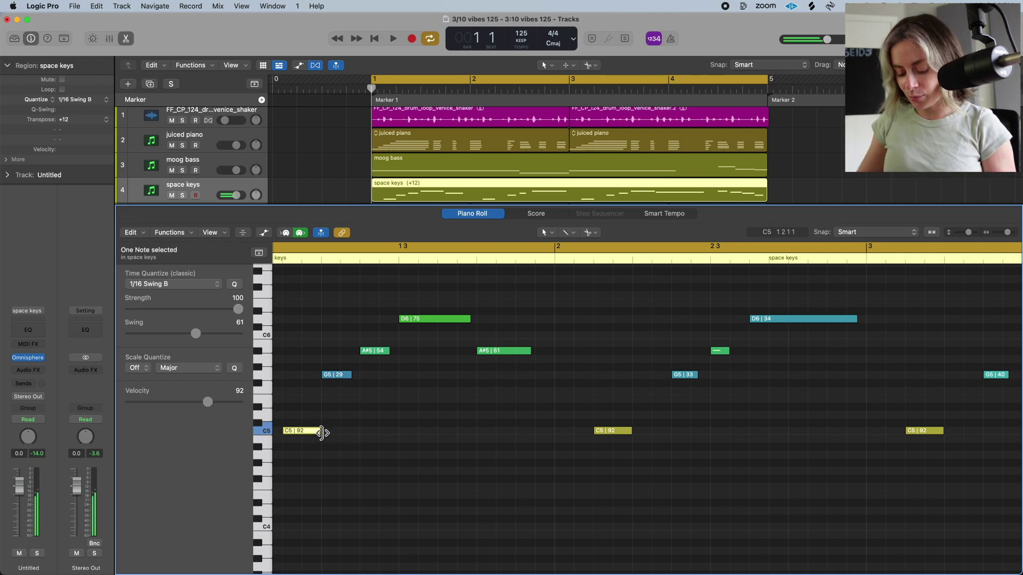
key("shift+c")
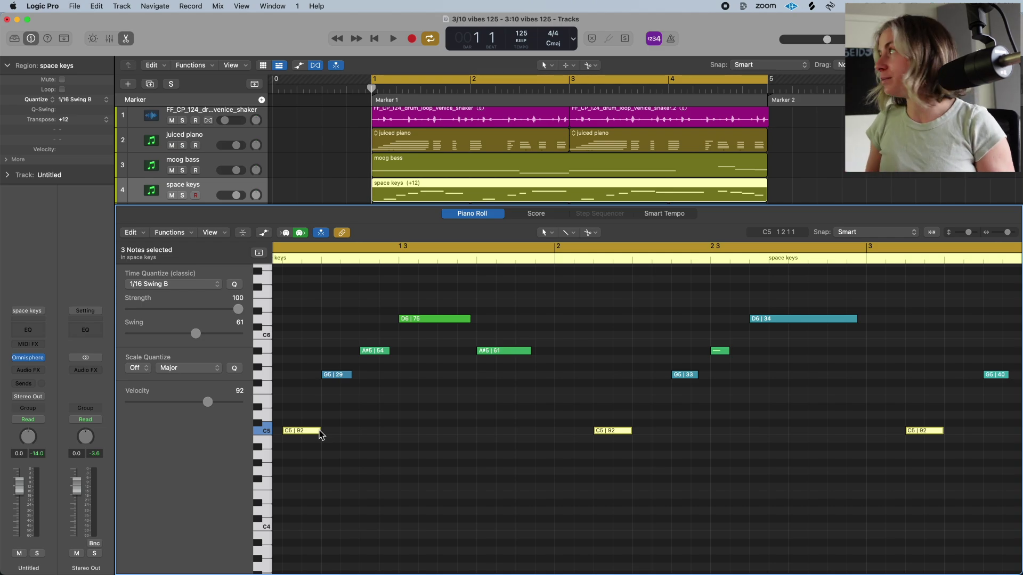
left_click(389, 459)
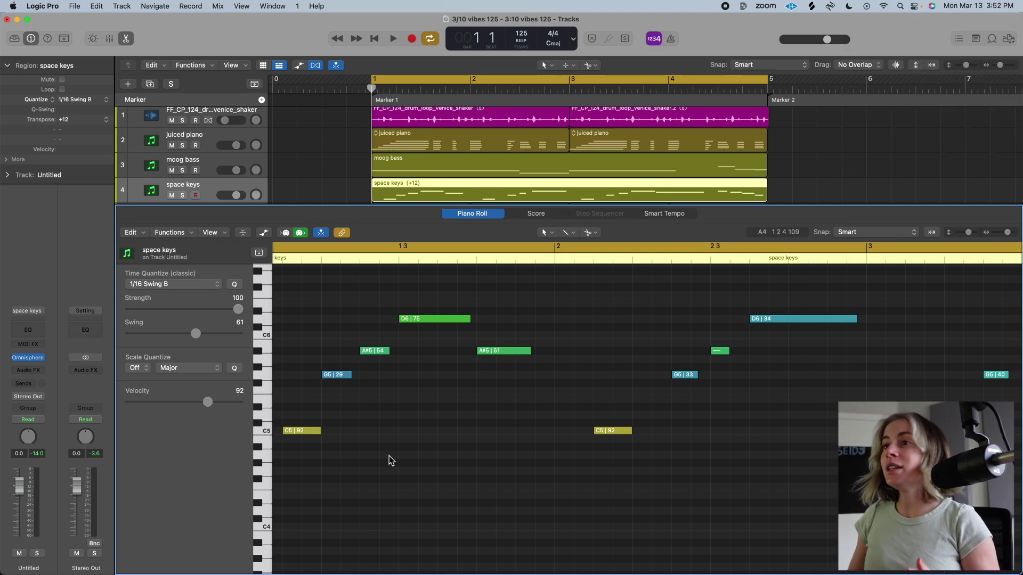
Select the first G5 note in the space keys region along with all similar G5 notes.
left_click(345, 377)
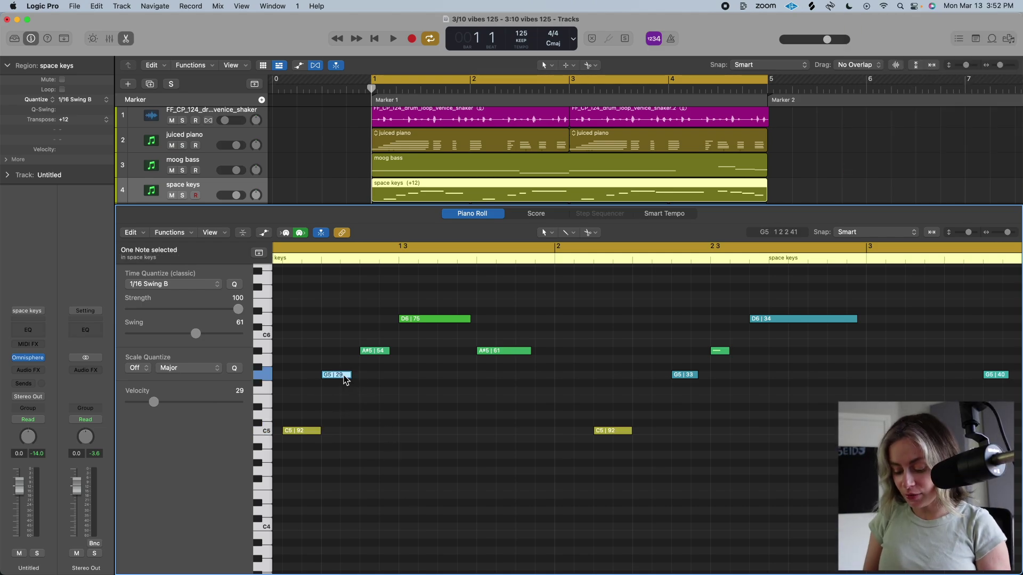
key("shift+e")
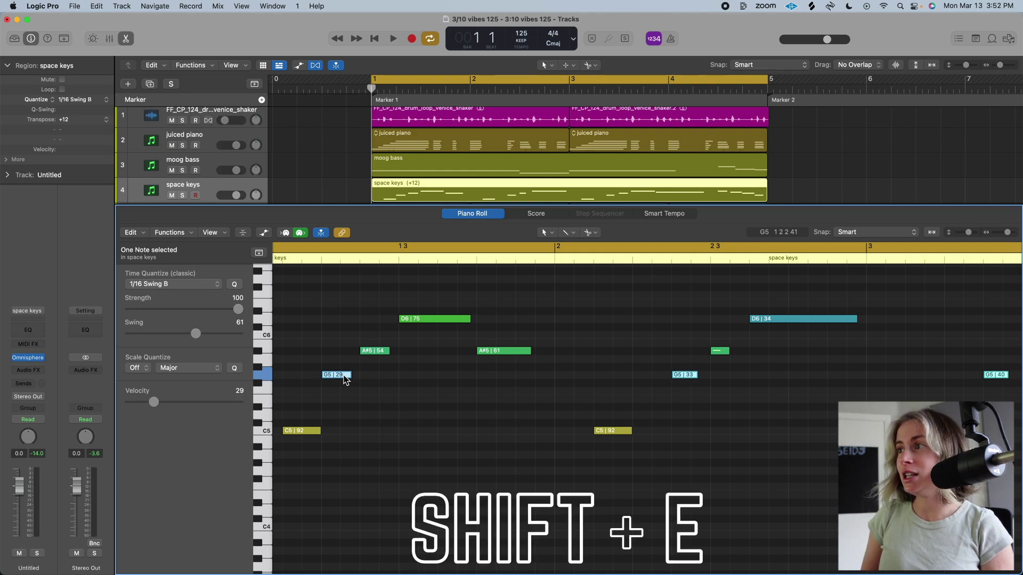
Divide the long D6 note with velocity 34 in bar 2 of space keys into multiple equal pieces.
scroll(341, 378, "right", 2)
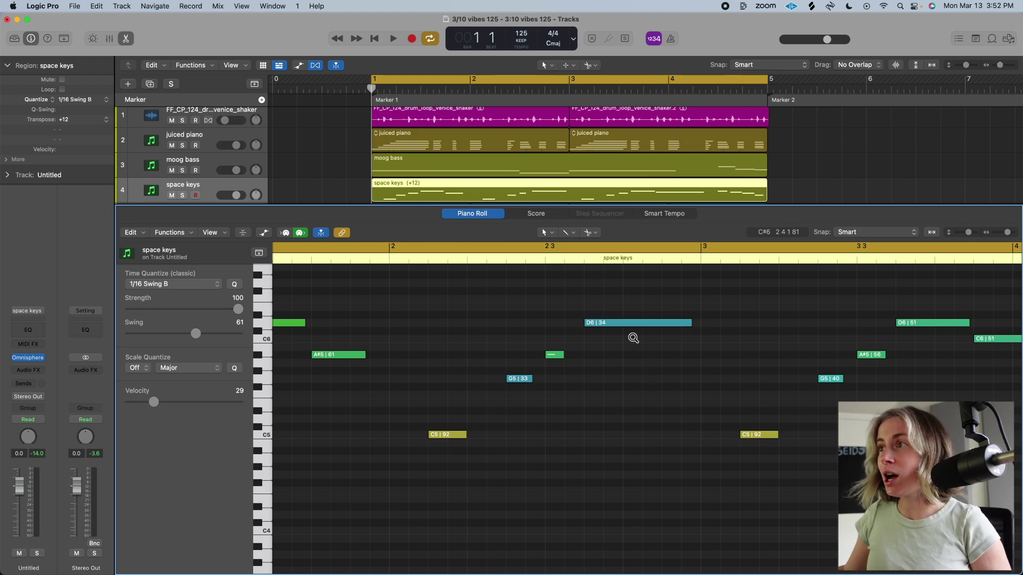
key("alt")
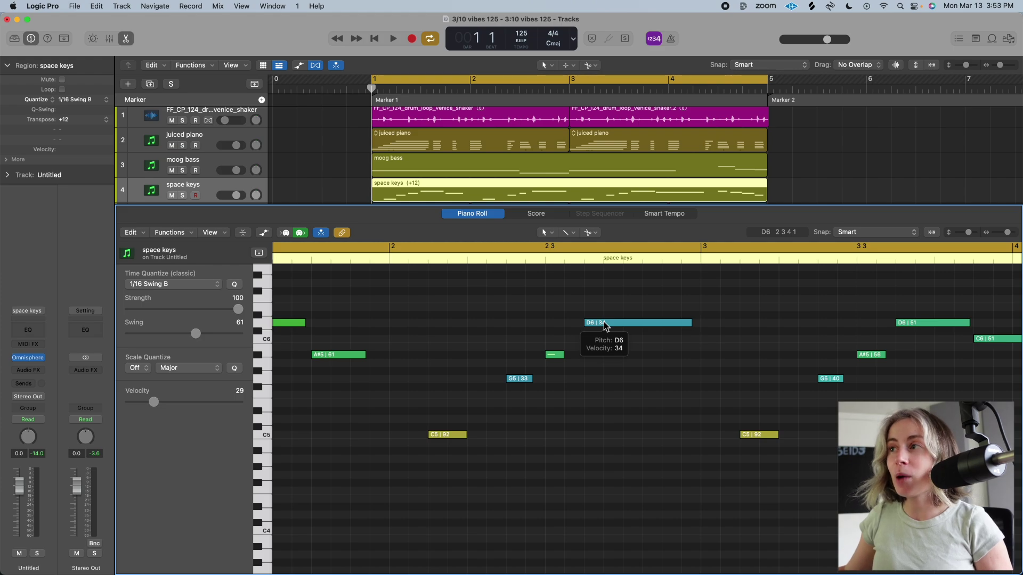
left_click(603, 322, "alt")
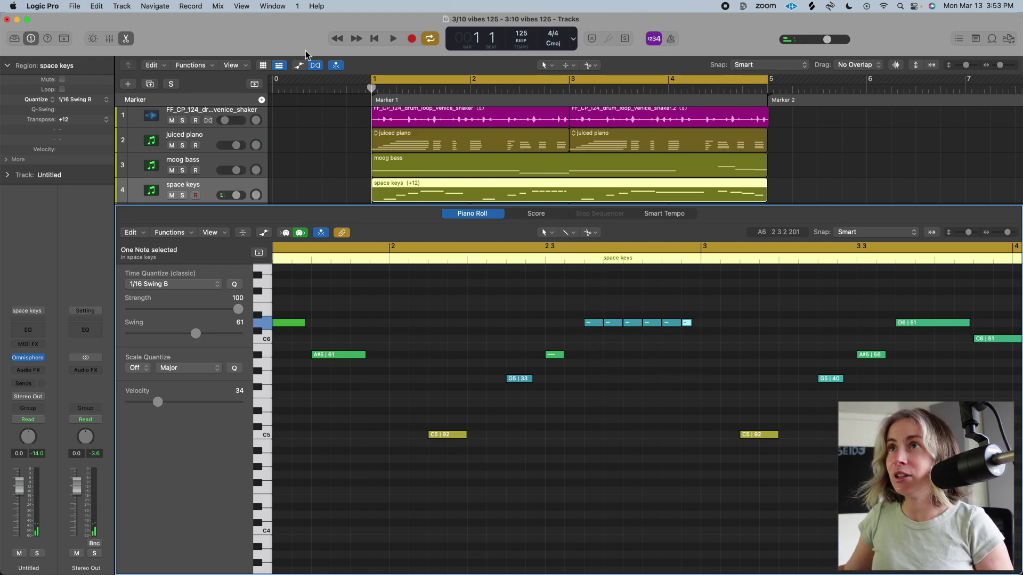
Divide the moog bass region into multiple equal pieces, splitting notes that cross the cuts, and rejoin the pieces into one region.
key("e")
left_click(493, 173)
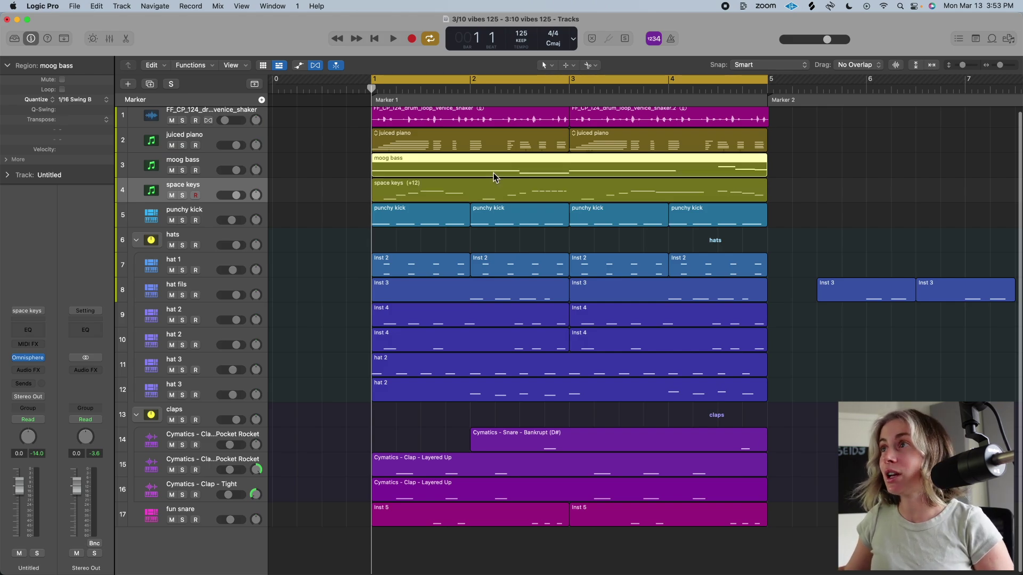
right_click(401, 171)
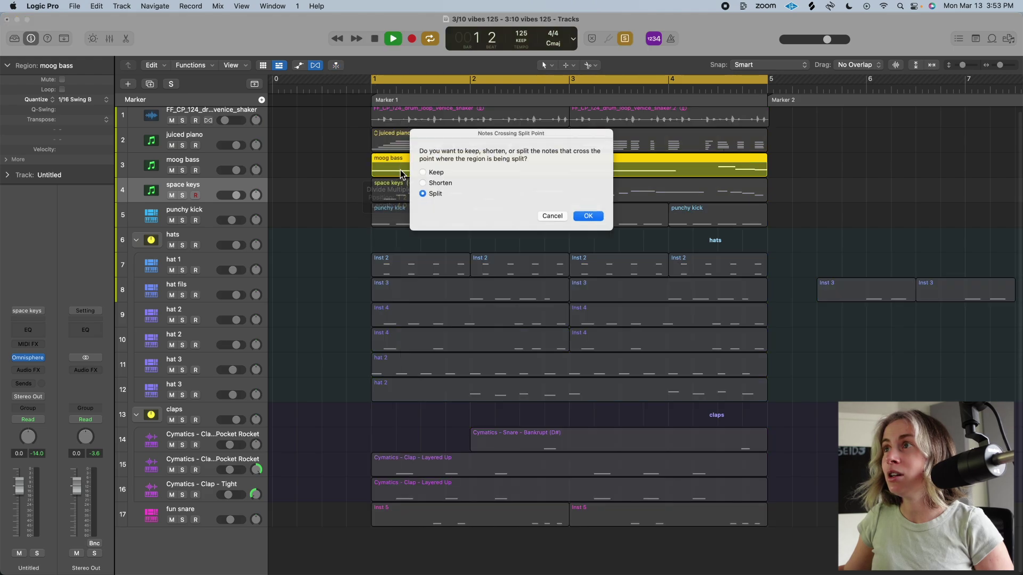
left_click(602, 219)
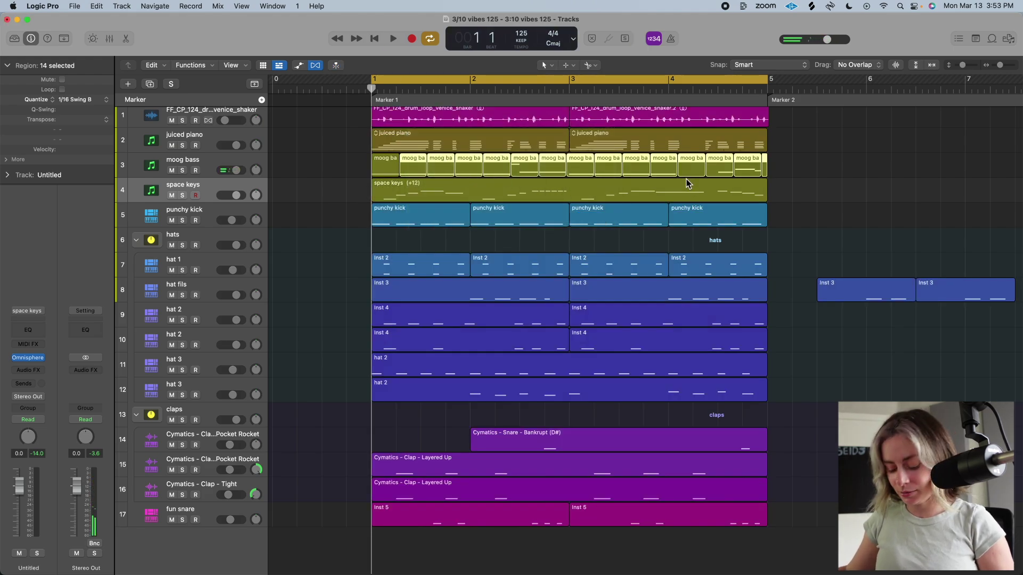
key("super+j")
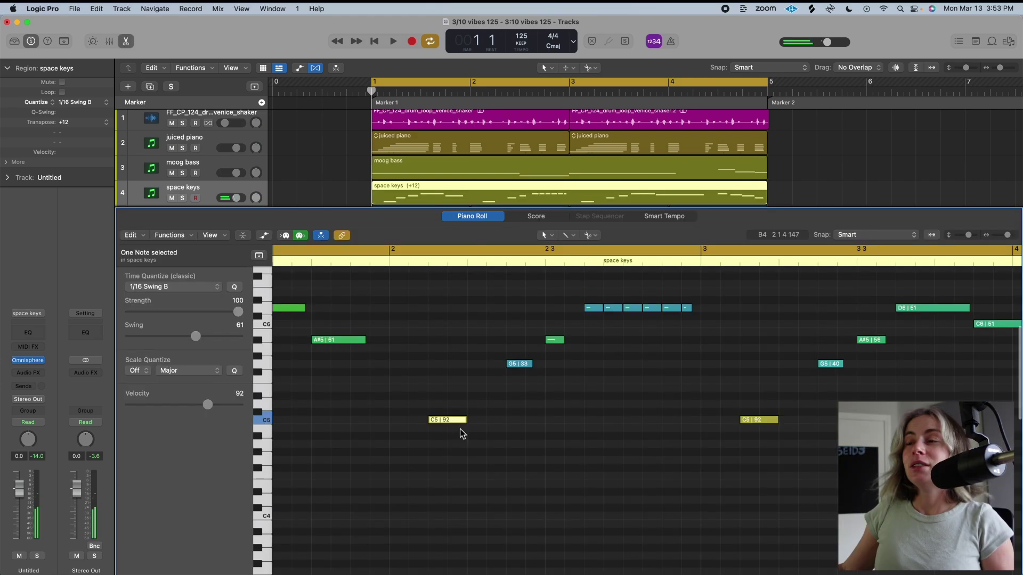
Transpose the C5 note in bar 2 of space keys up one octave and back down one octave.
scroll(458, 428, "up", 1)
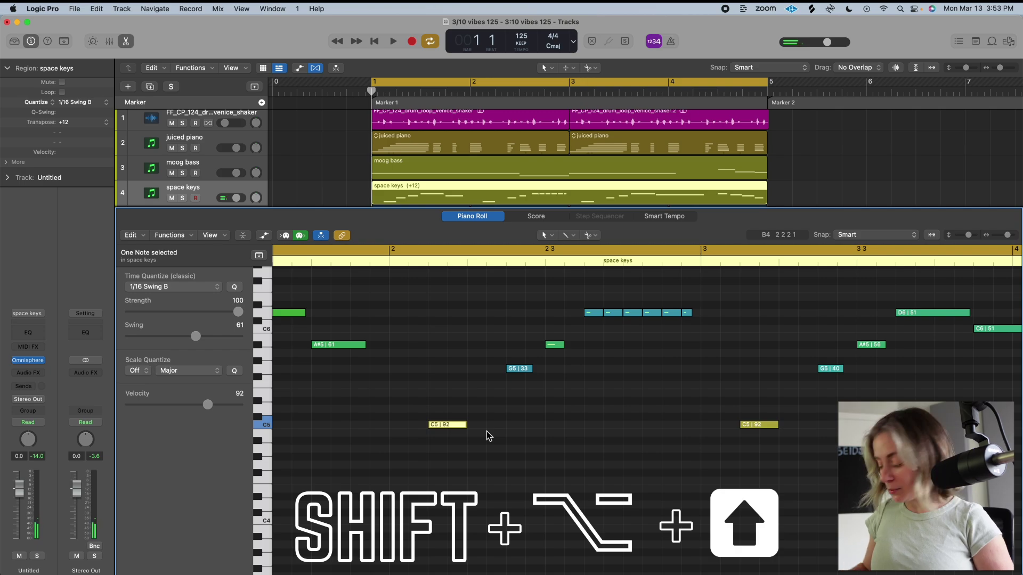
key("shift+alt+Up")
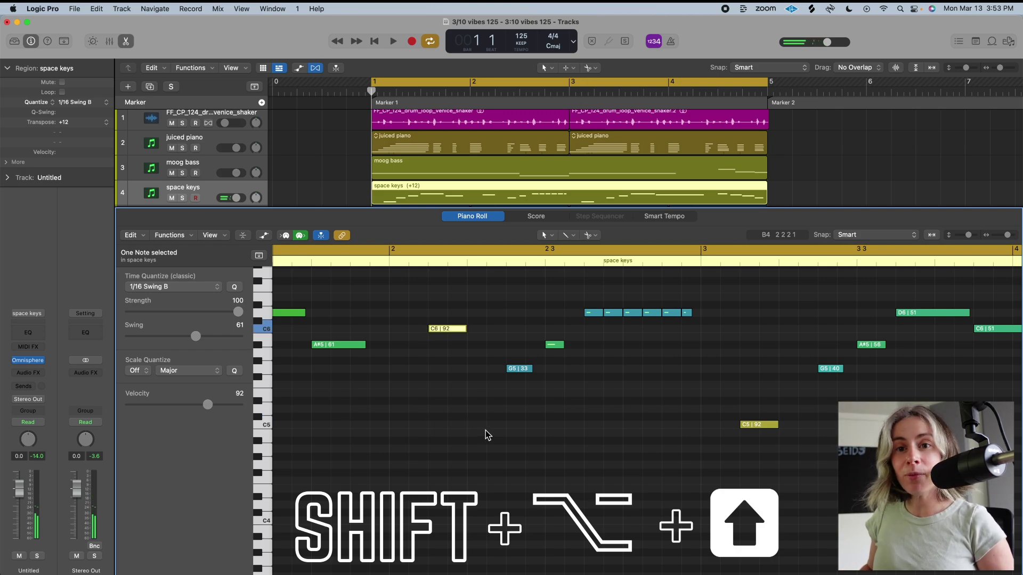
key("shift+alt+Down")
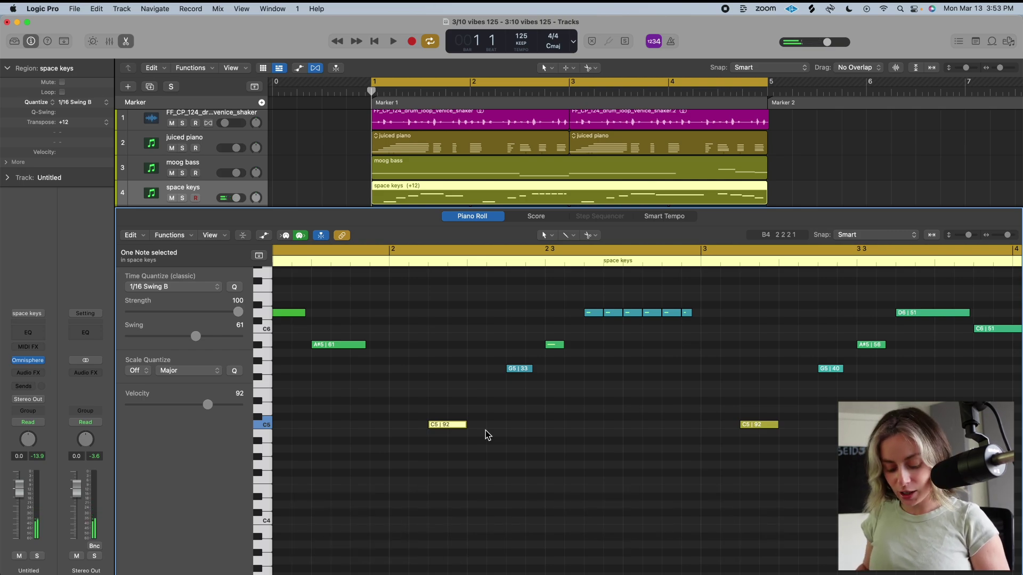
Raise the selected bar 2 note by semitones to F5, lower it by semitones to B4, and clear the selection.
key("alt+Up")
key("alt+Up")
key("alt+Up")
key("alt+Up")
key("alt+Up")
key("alt+Up")
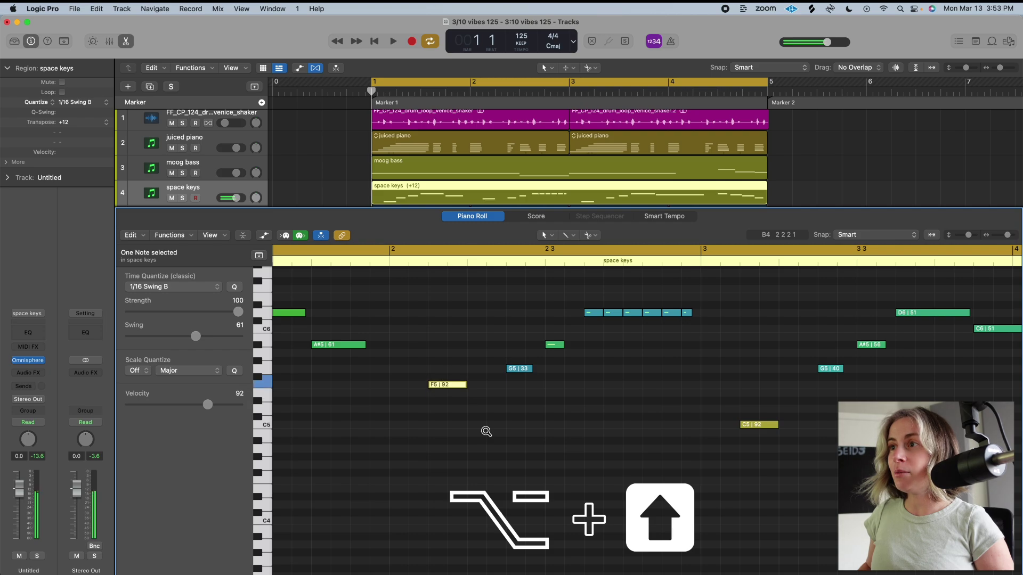
key("alt+Down")
key("alt+Down")
key("alt+Down")
key("alt+Down")
key("alt+Down")
key("alt+Down")
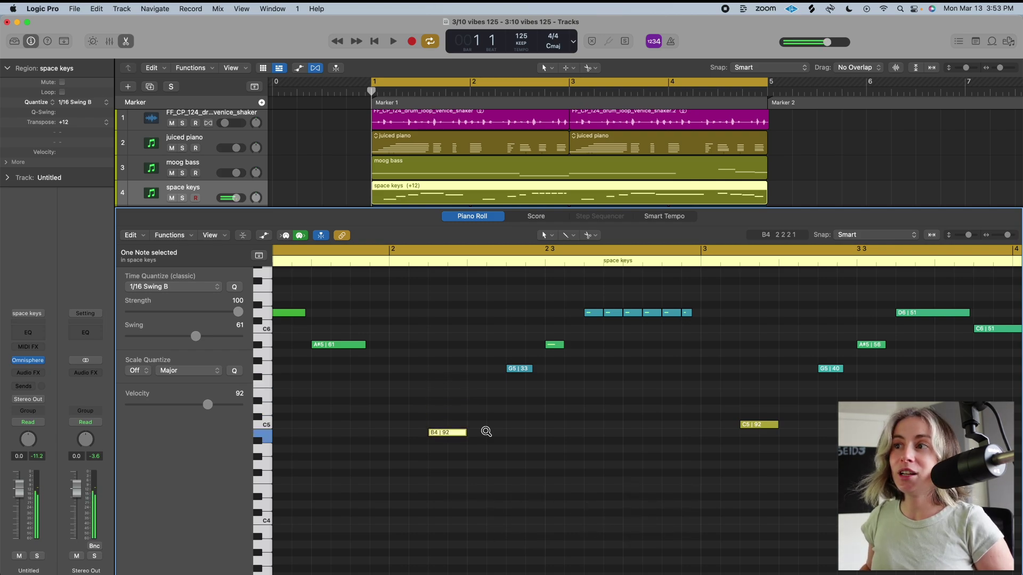
left_click(486, 431)
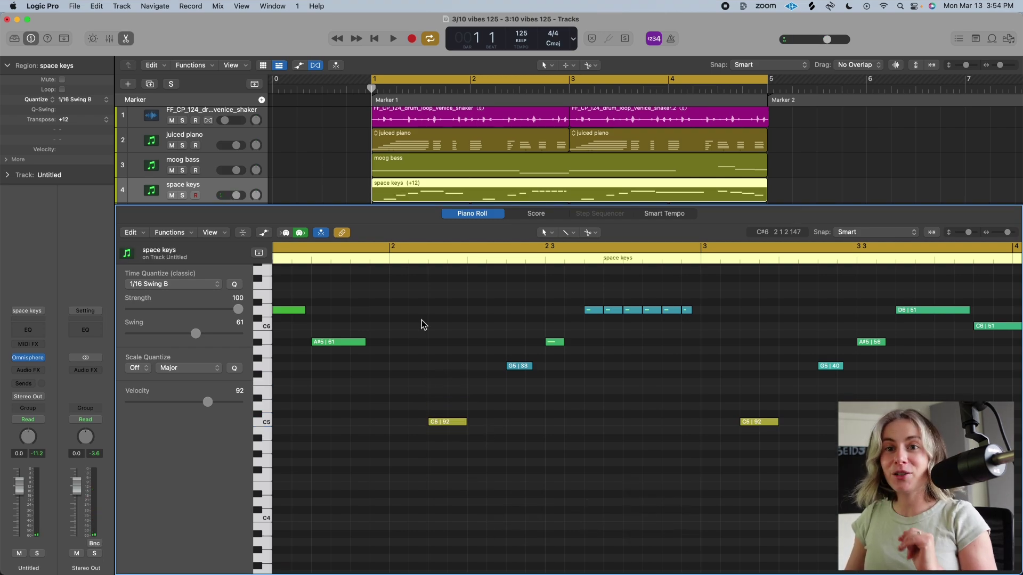
Hide the note labels in the Piano Roll and show them again.
scroll(421, 325, "left", 5)
scroll(475, 367, "up", 2)
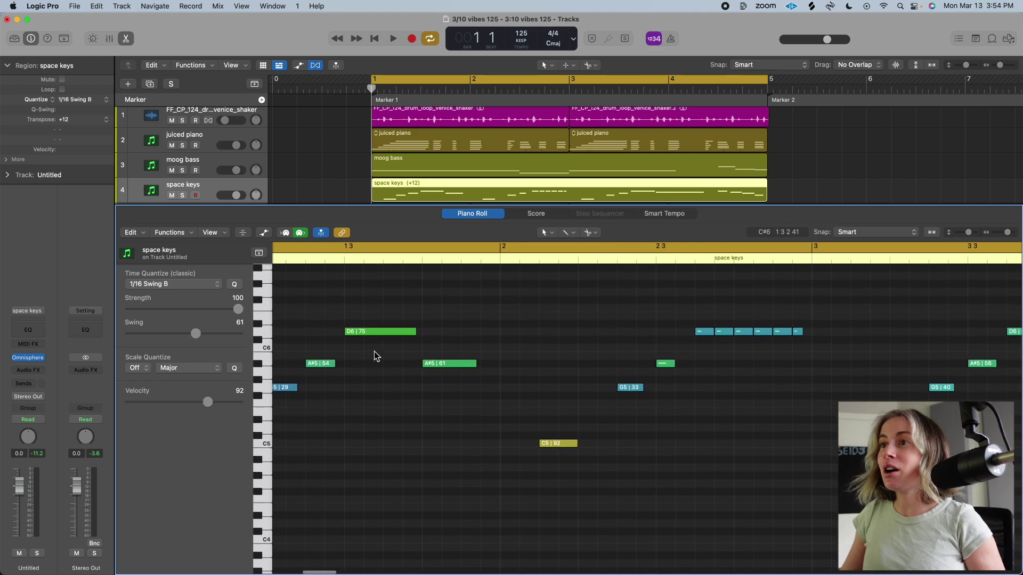
scroll(374, 350, "left", 4)
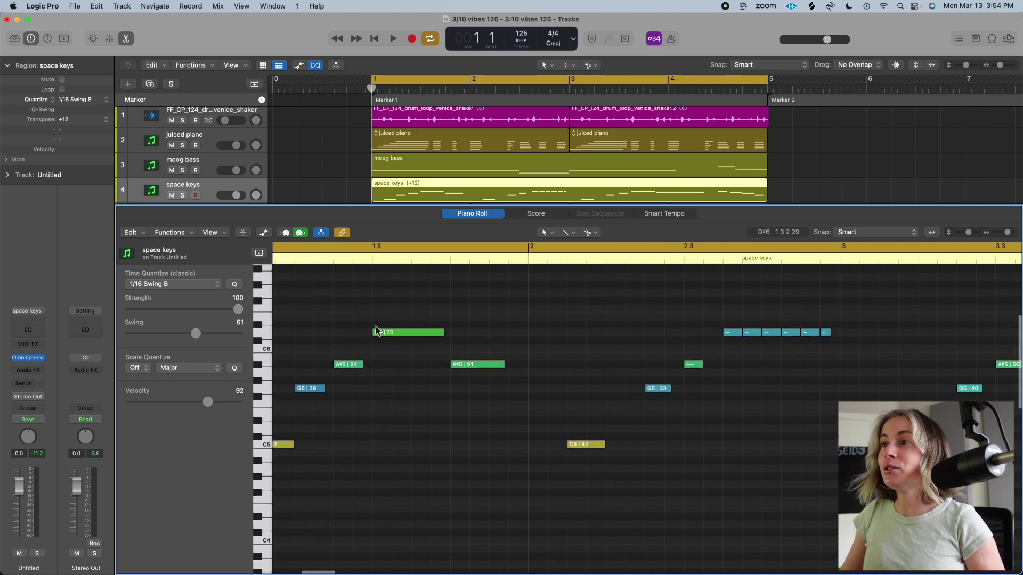
left_click(224, 233)
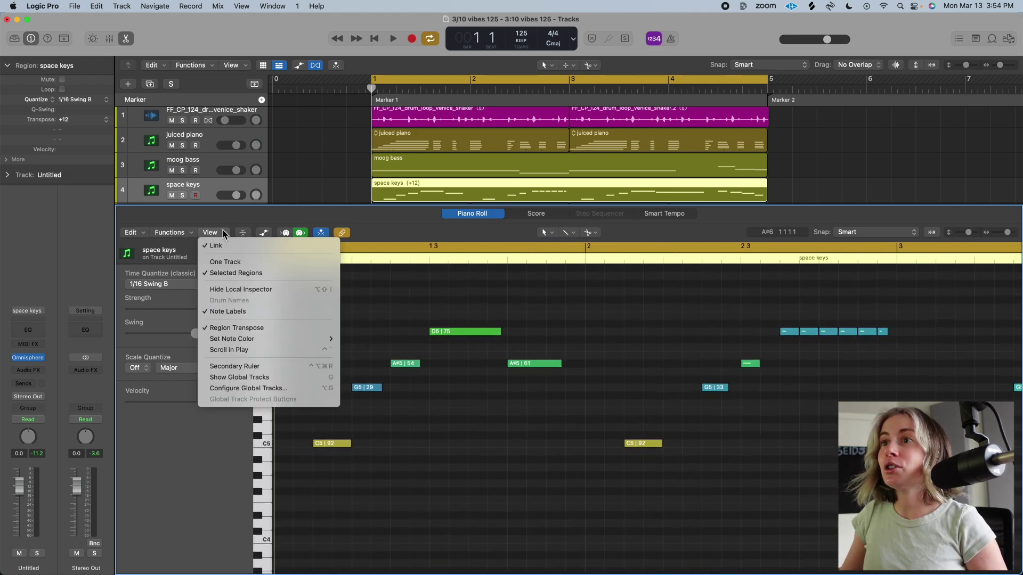
left_click(245, 312)
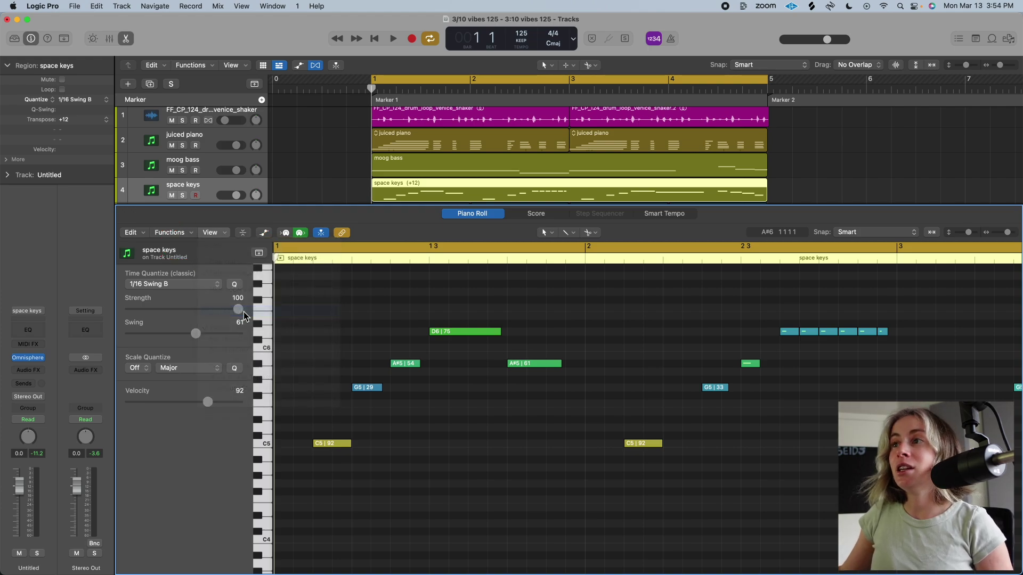
left_click(223, 234)
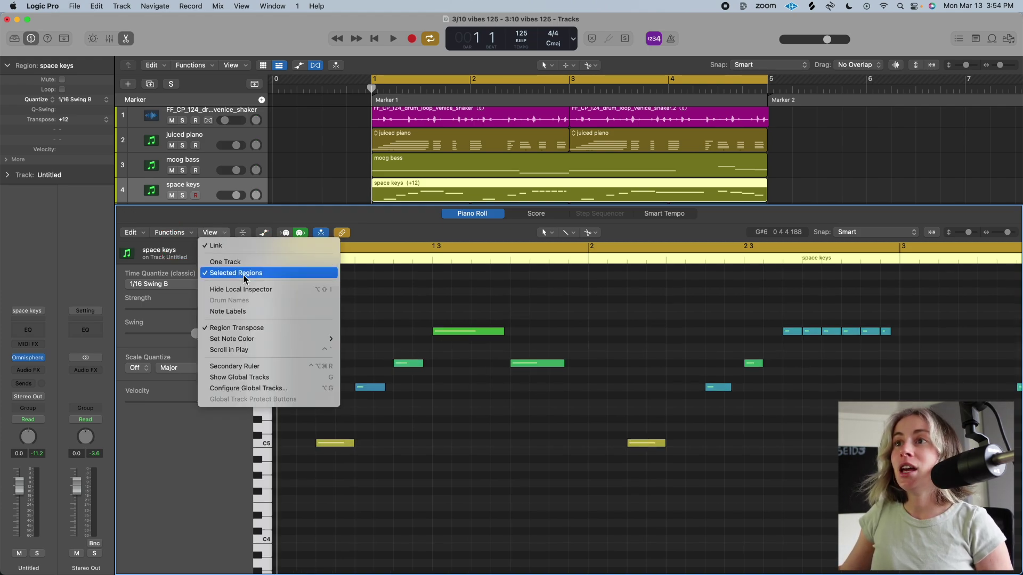
left_click(244, 312)
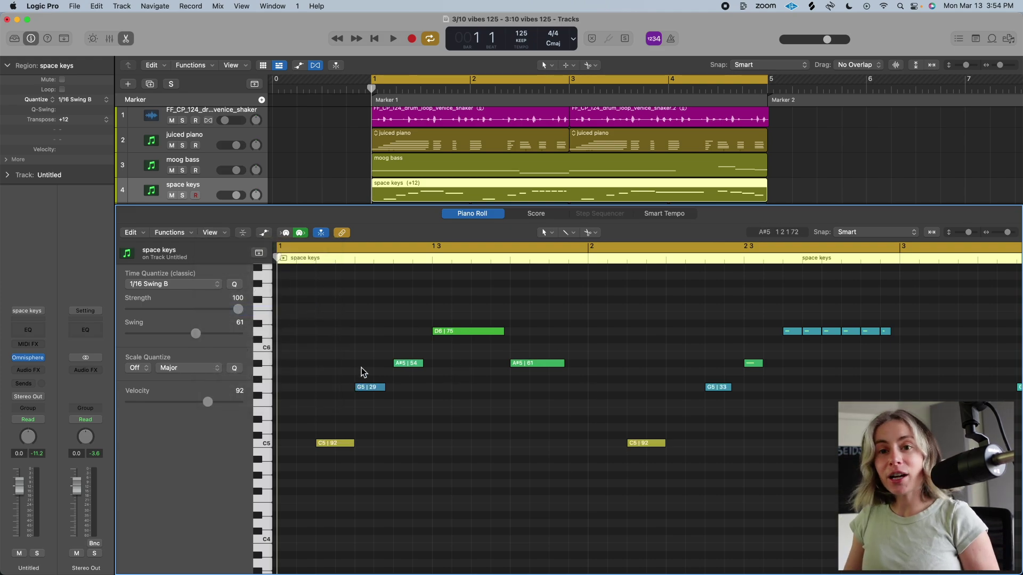
left_click(223, 235)
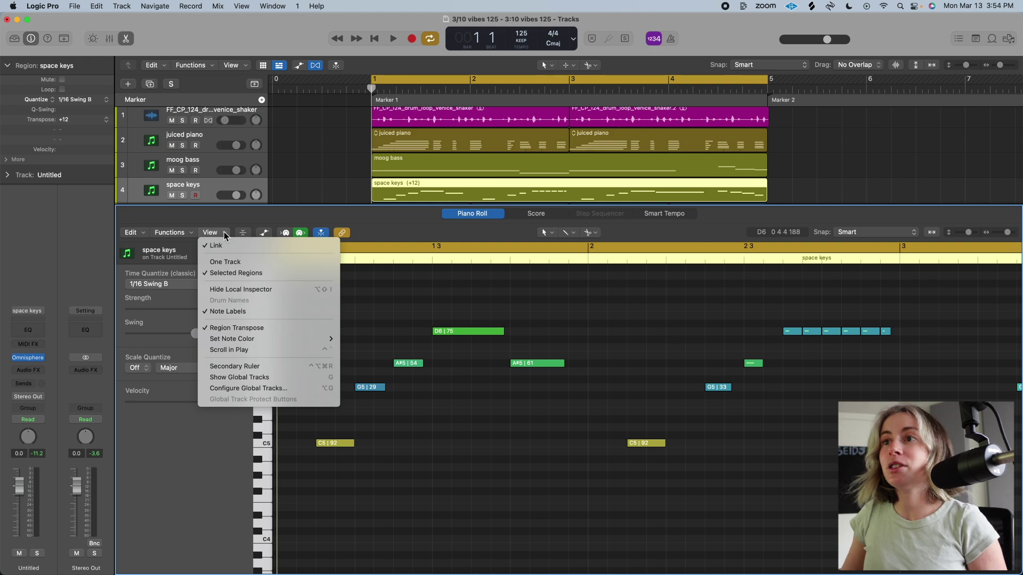
left_click(193, 236)
left_click(192, 236)
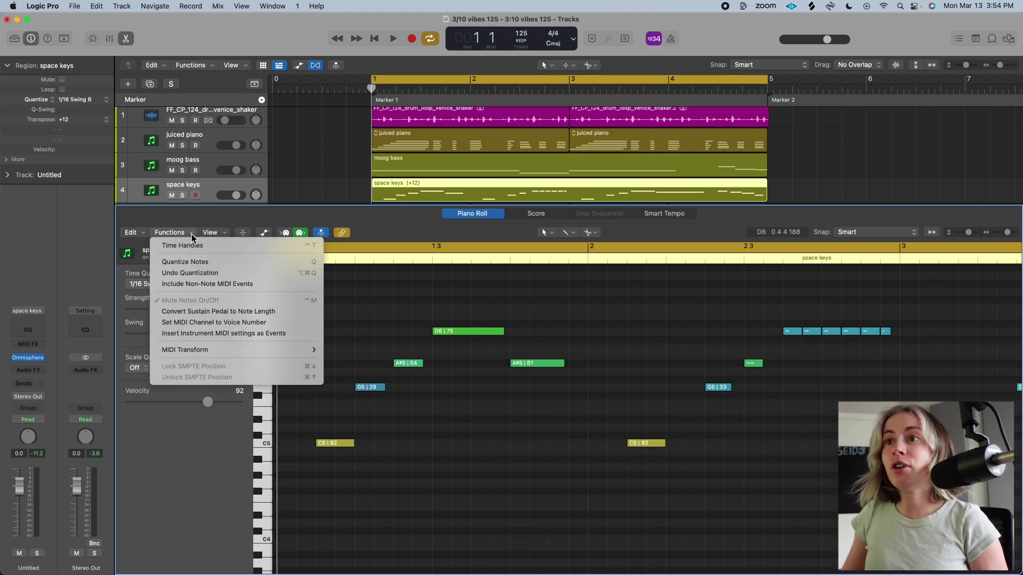
mouse_move(224, 353)
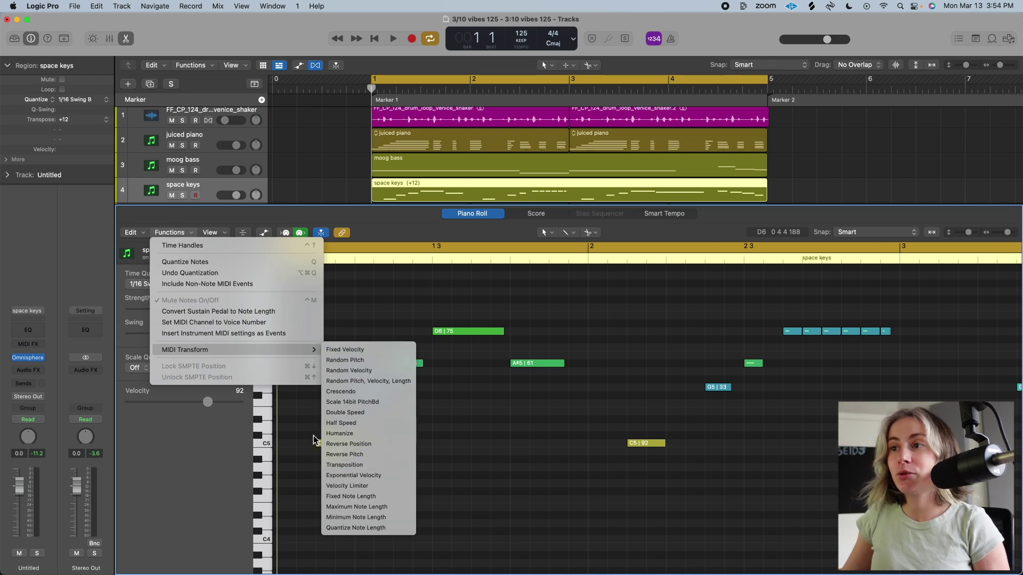
left_click(449, 456)
Select all notes in the space keys region and apply the Humanize MIDI transform to them.
left_click(334, 442)
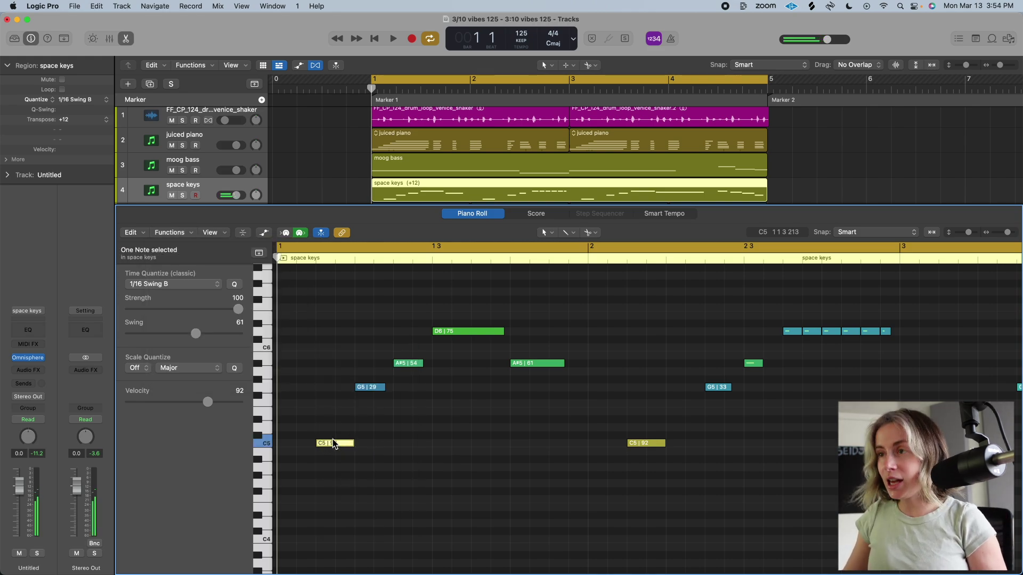
key("super+a")
left_click(209, 232)
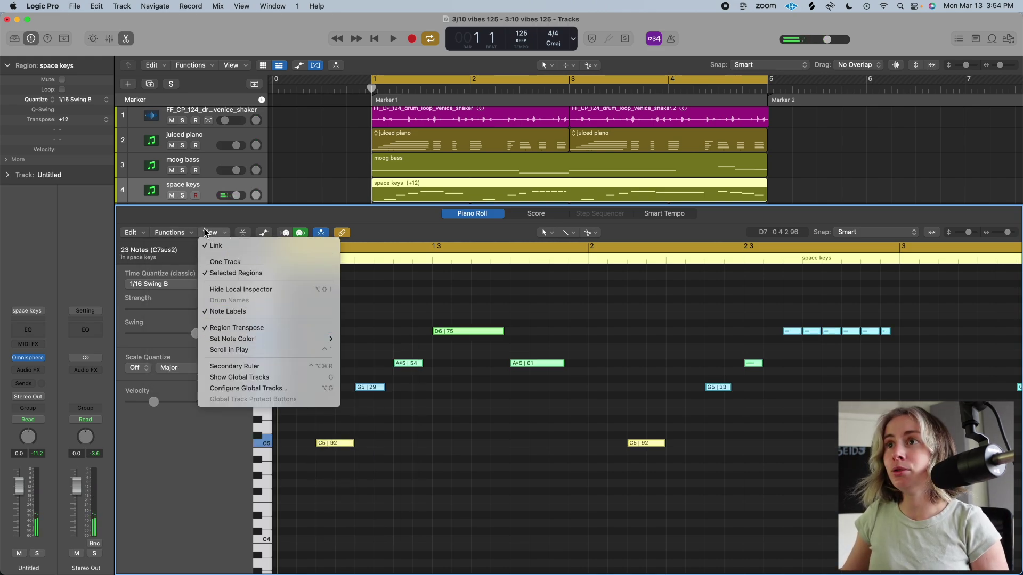
left_click(170, 232)
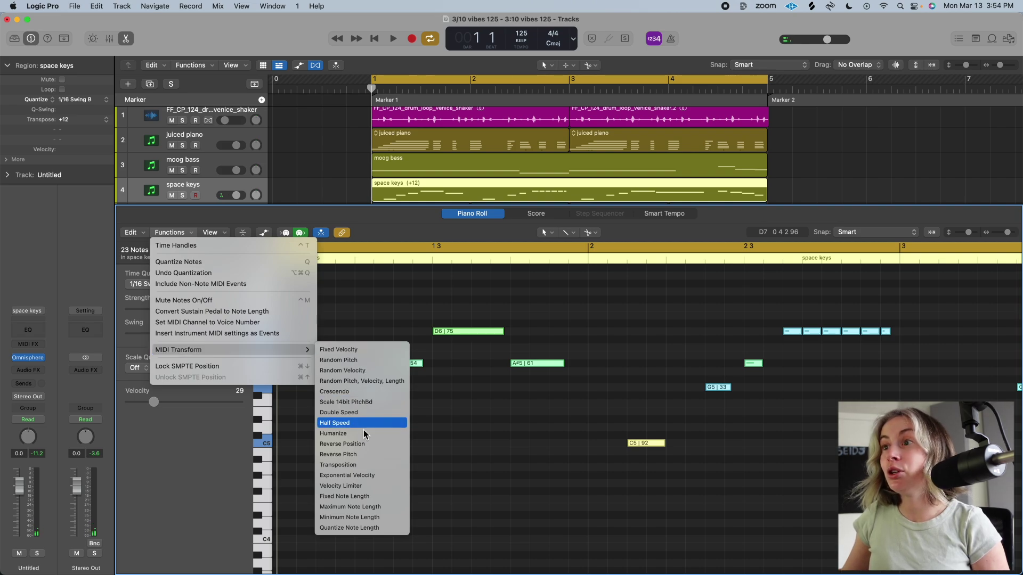
left_click(364, 433)
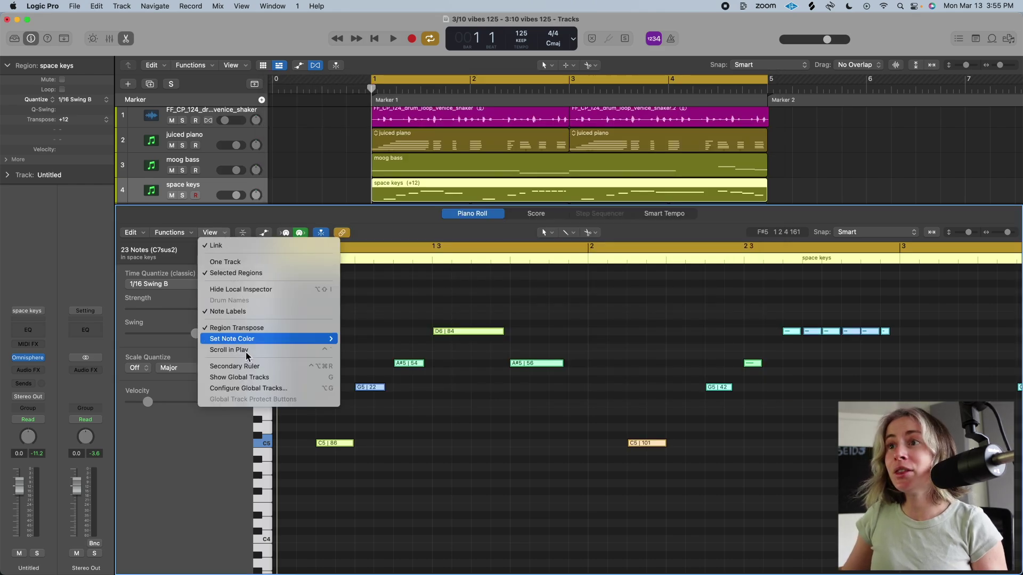
left_click(193, 237)
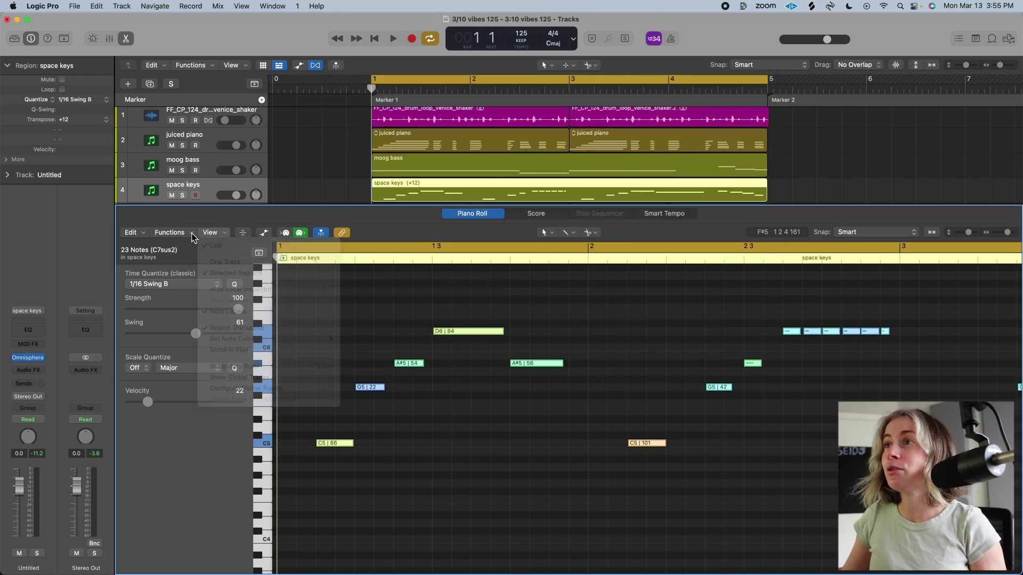
Open the hat 2 region on the first hat 3 track in the Piano Roll and select all its notes.
left_click(125, 39)
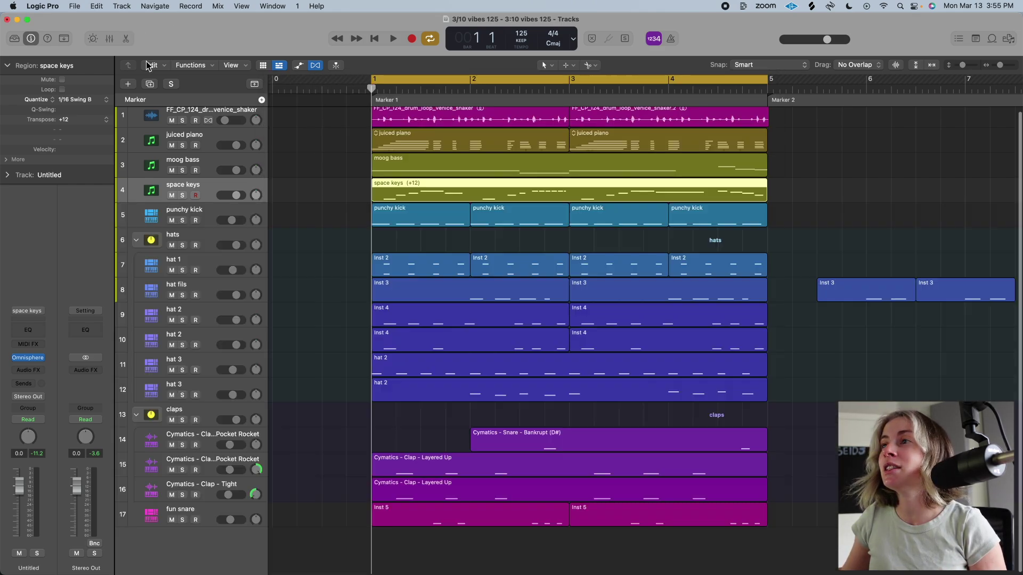
left_click(198, 363)
double_click(425, 370)
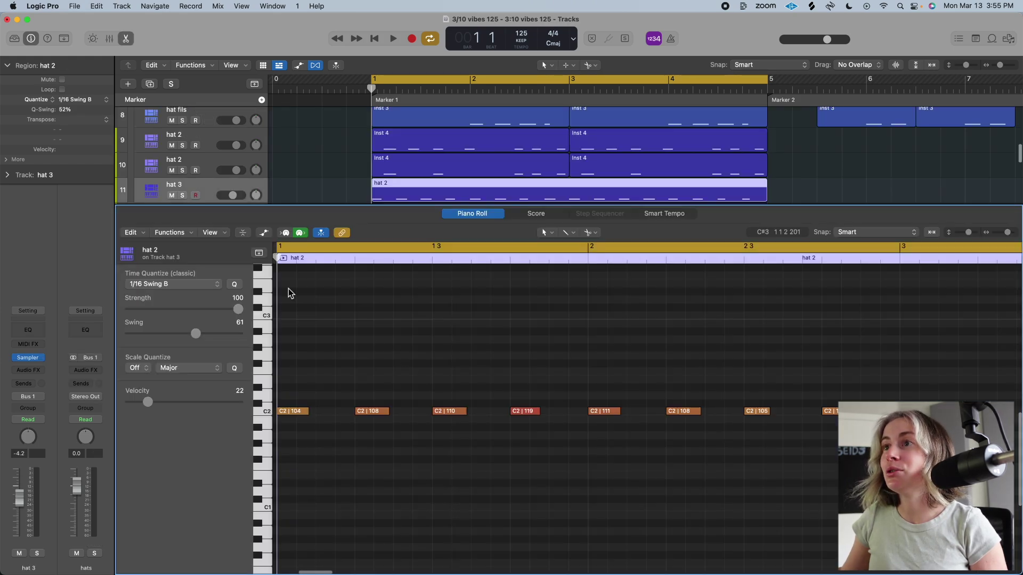
left_click(190, 233)
left_click(301, 430)
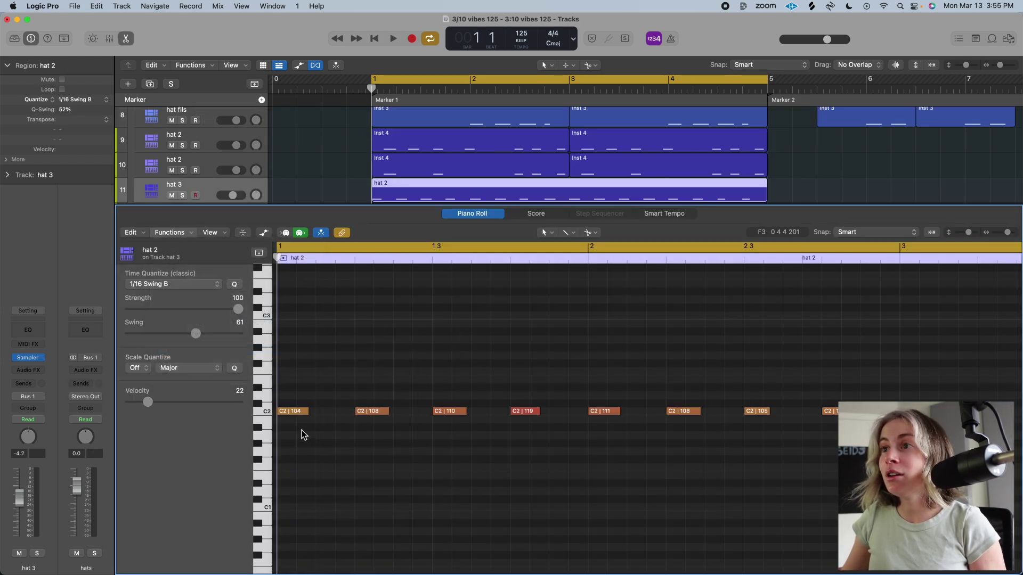
key("super+a")
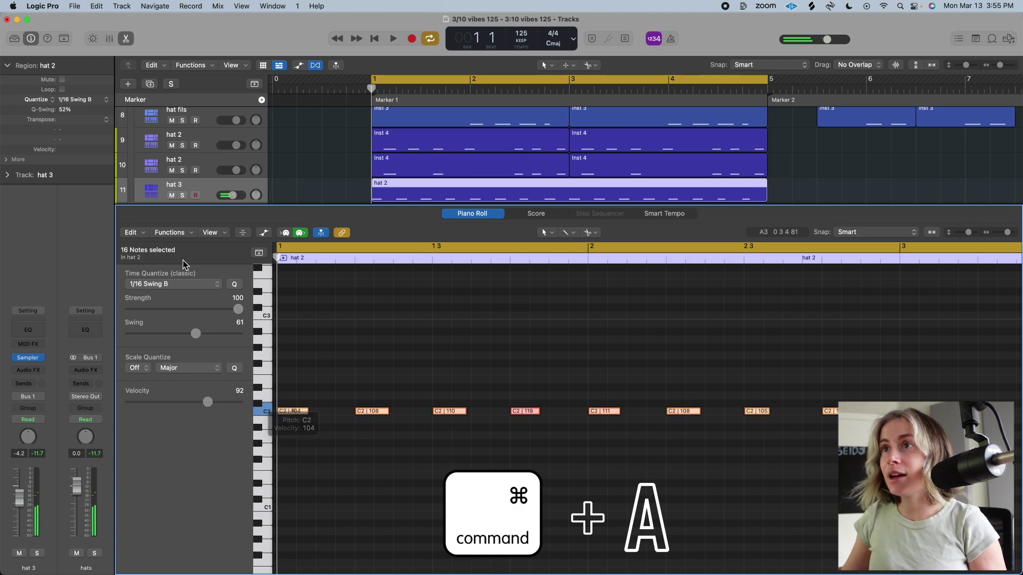
Apply the Half Speed MIDI transform to all selected hat 2 notes and close the Transform window.
left_click(192, 235)
mouse_move(267, 351)
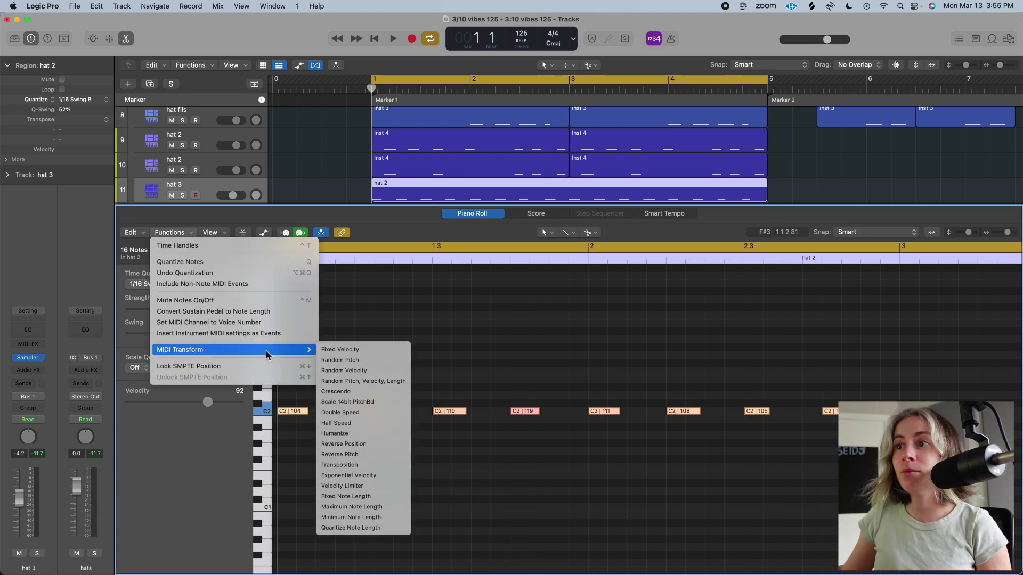
left_click(362, 423)
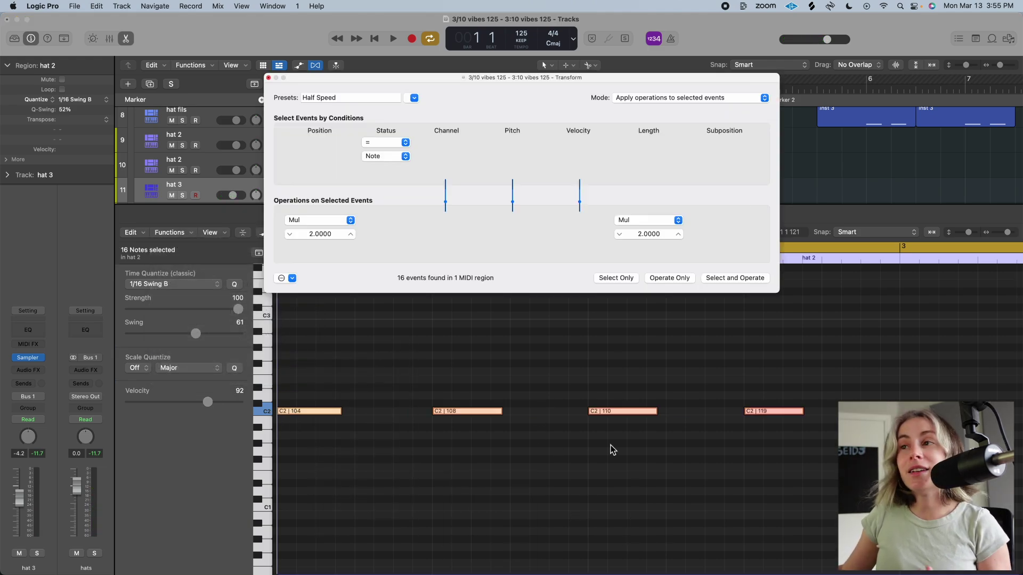
left_click(268, 78)
Apply the Double Speed MIDI transform to all selected hat 2 notes and close the Transform window.
left_click(193, 233)
mouse_move(224, 349)
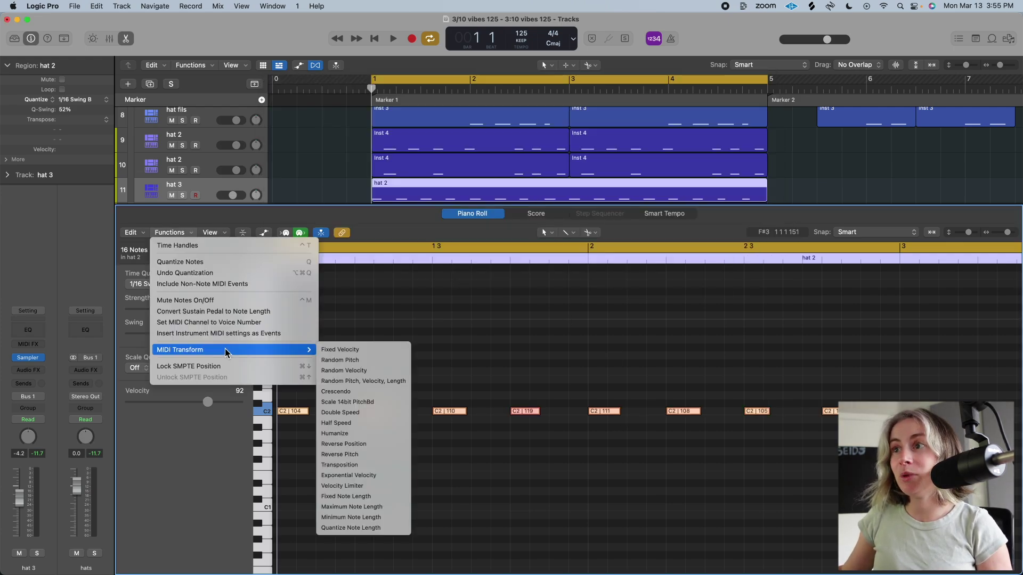
left_click(356, 412)
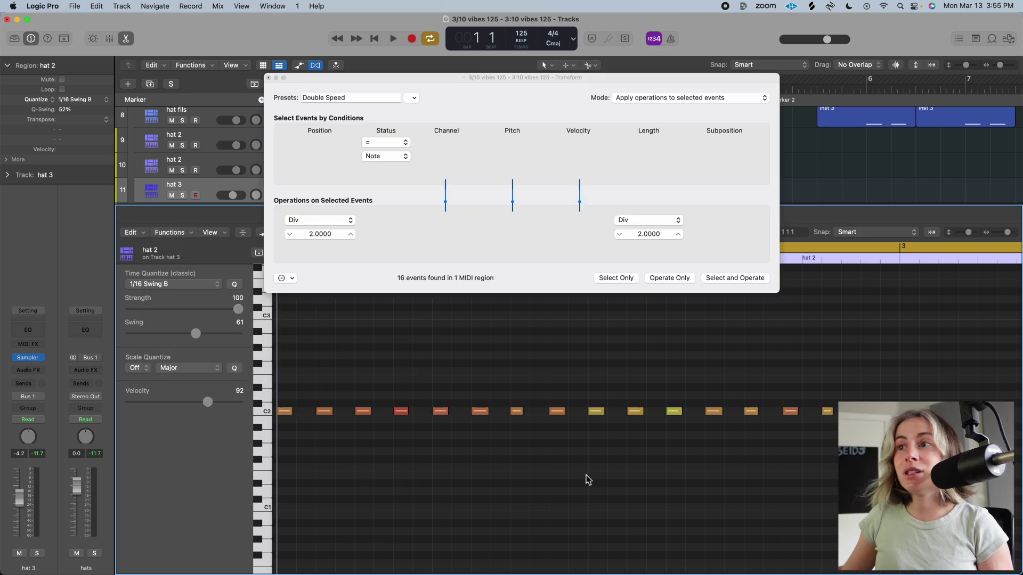
left_click(268, 77)
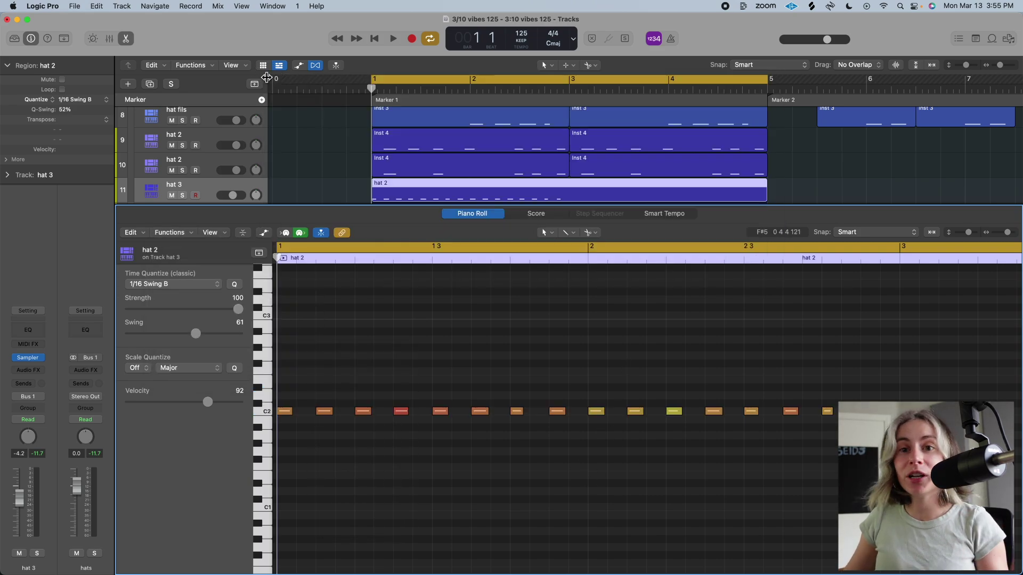